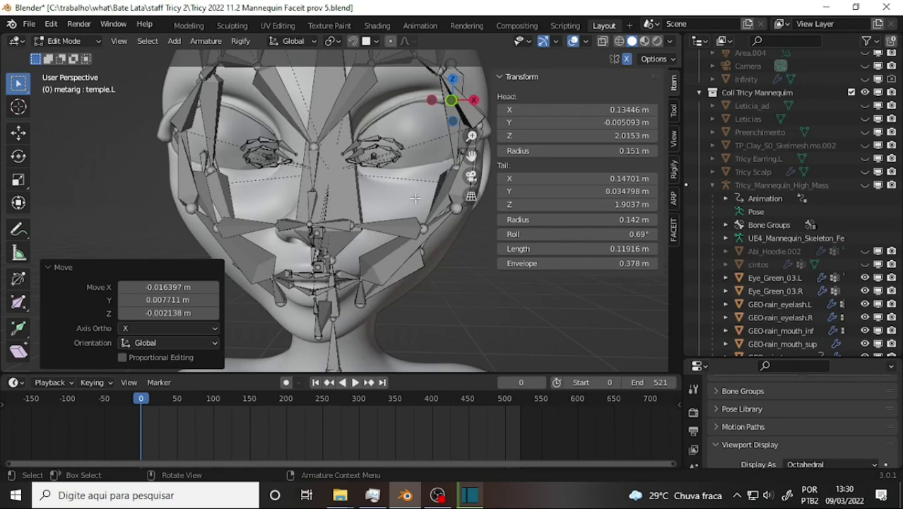
Step: In front view, move a cheek bone point up and left onto the face outline
{"action": "middle_click_drag", "start_coordinate": [416, 198], "coordinate": [413, 186]}
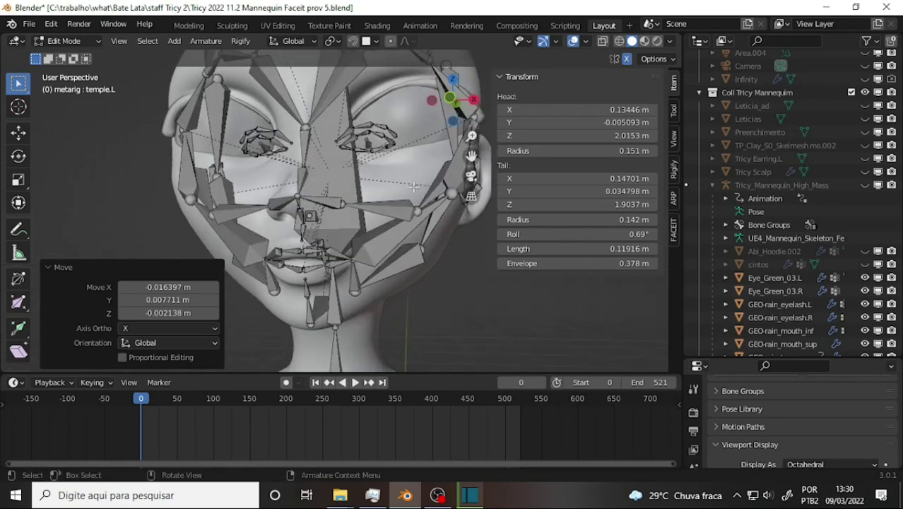
{"action": "key", "text": "b"}
{"action": "left_click_drag", "start_coordinate": [418, 215], "coordinate": [426, 266]}
{"action": "key", "text": "b"}
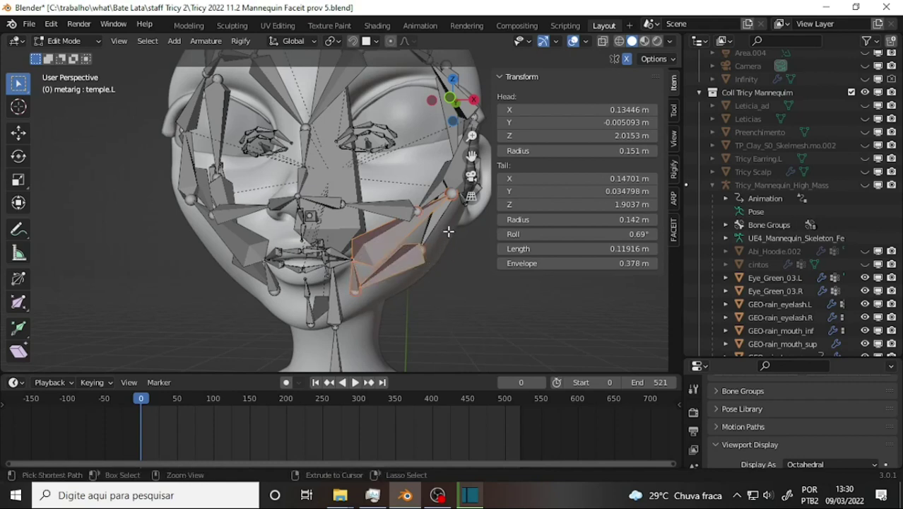
{"action": "key", "text": "alt+a"}
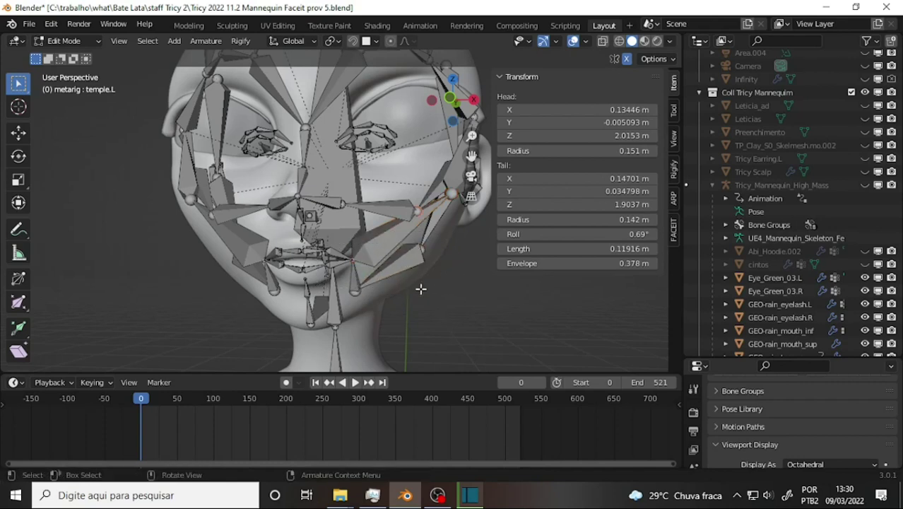
{"action": "key", "text": "KP_1"}
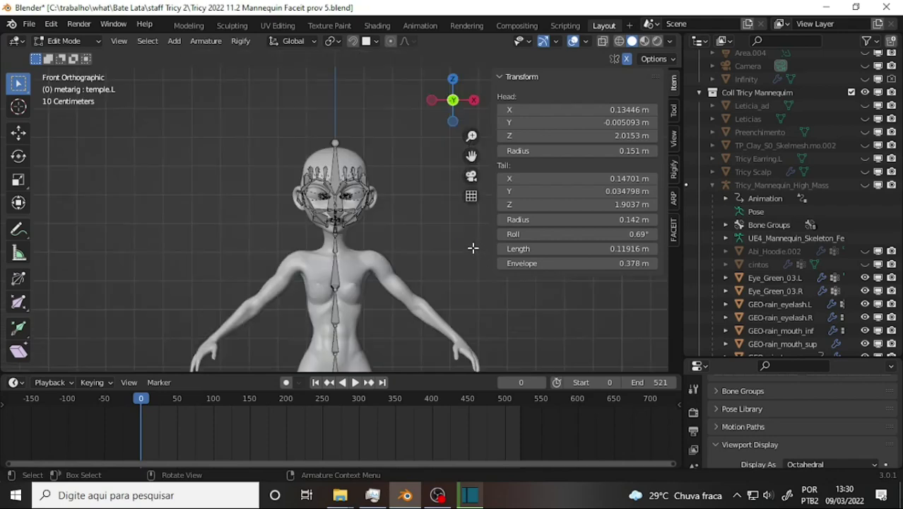
{"action": "scroll", "coordinate": [437, 232], "scroll_direction": "up", "scroll_amount": 2}
{"action": "scroll", "coordinate": [437, 232], "scroll_direction": "up", "scroll_amount": 2}
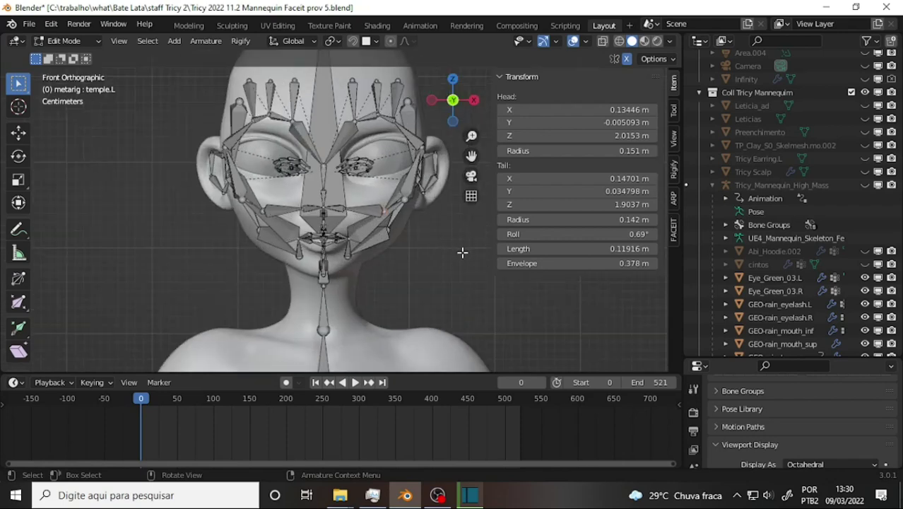
{"action": "key", "text": "g"}
{"action": "left_click", "coordinate": [409, 217]}
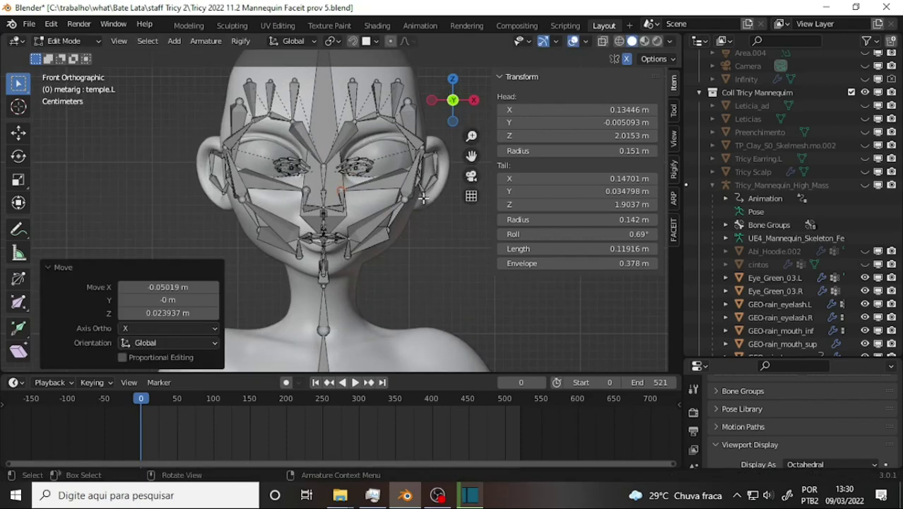
Step: Select the temple bones and move them onto the head contour
{"action": "mouse_move", "coordinate": [428, 159]}
{"action": "middle_mouse_down"}
{"action": "mouse_move", "coordinate": [263, 162]}
{"action": "mouse_move", "coordinate": [388, 186]}
{"action": "middle_mouse_up"}
{"action": "left_click", "coordinate": [404, 170]}
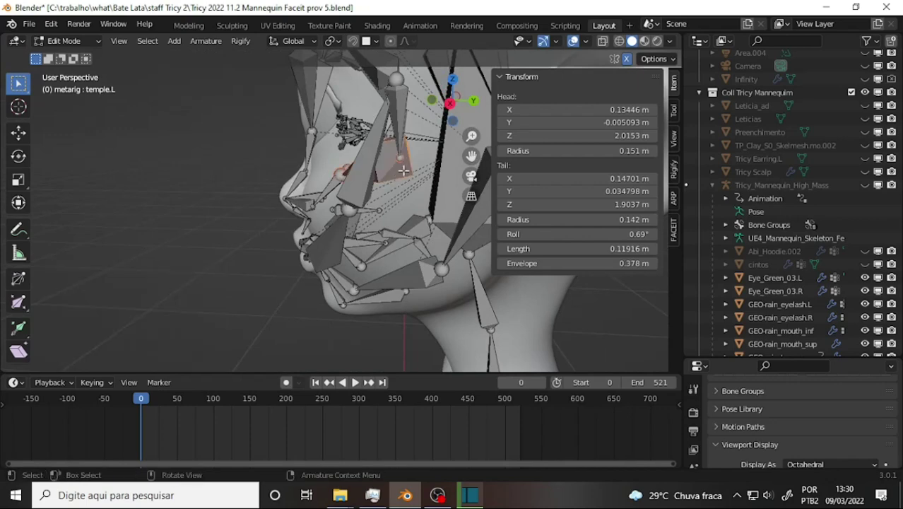
{"action": "left_click", "coordinate": [393, 168]}
{"action": "middle_click_drag", "start_coordinate": [422, 167], "coordinate": [537, 196]}
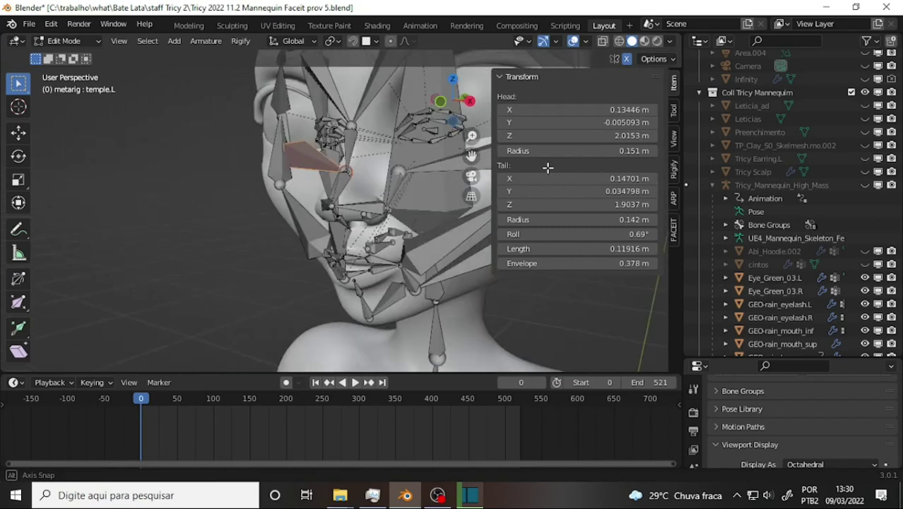
{"action": "left_click_drag", "start_coordinate": [471, 155], "coordinate": [432, 164]}
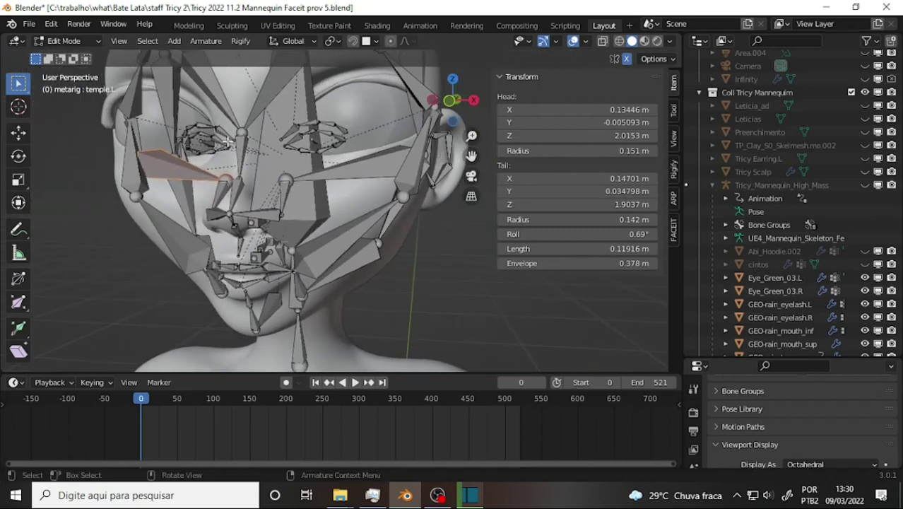
{"action": "left_click", "coordinate": [105, 214]}
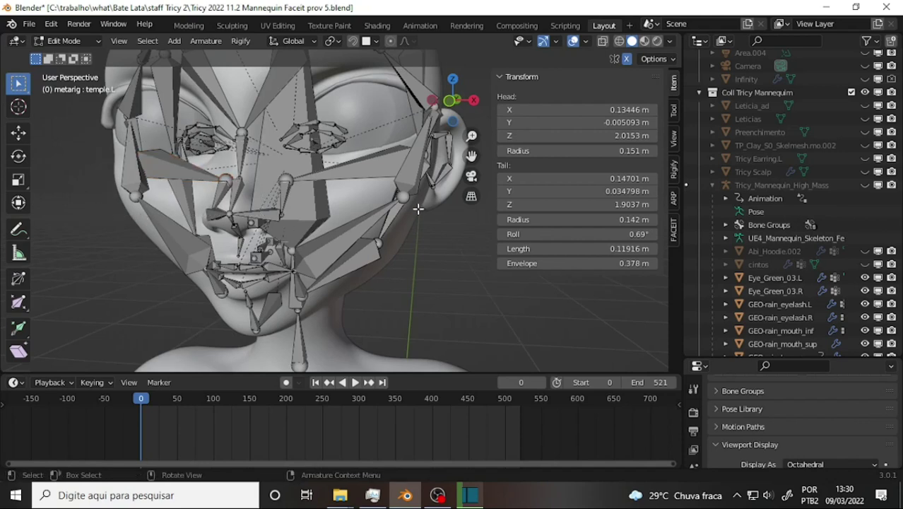
{"action": "key", "text": "g"}
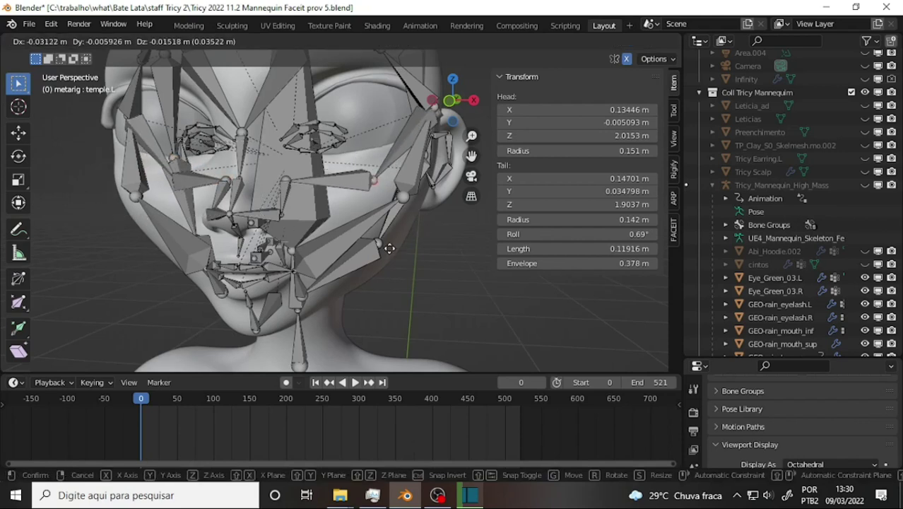
{"action": "left_click", "coordinate": [391, 248]}
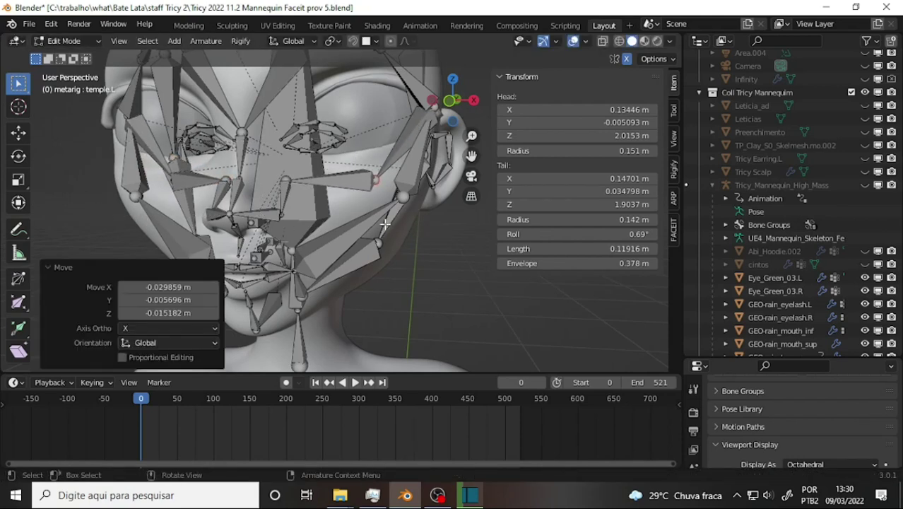
{"action": "key", "text": "KP_1"}
Step: Nudge the selected bones slightly further into place
{"action": "scroll", "coordinate": [408, 202], "scroll_direction": "up", "scroll_amount": 5}
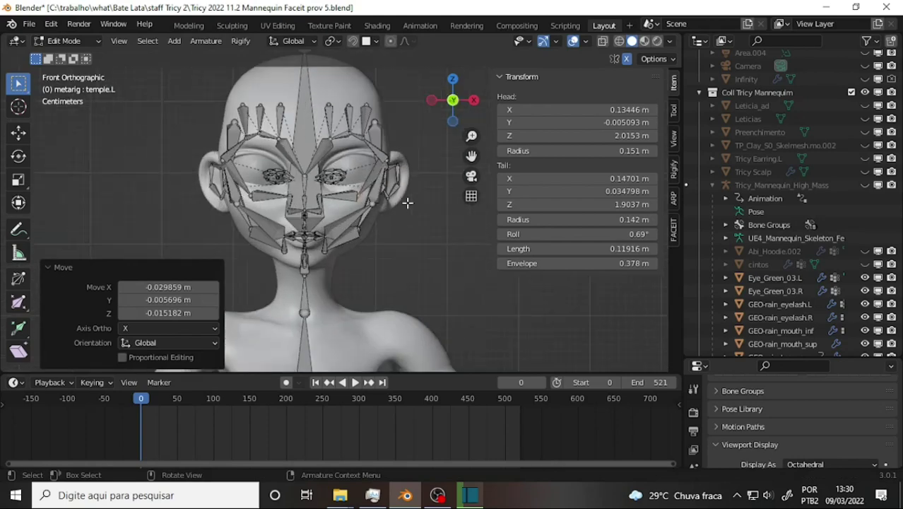
{"action": "key", "text": "g"}
{"action": "left_click", "coordinate": [407, 221]}
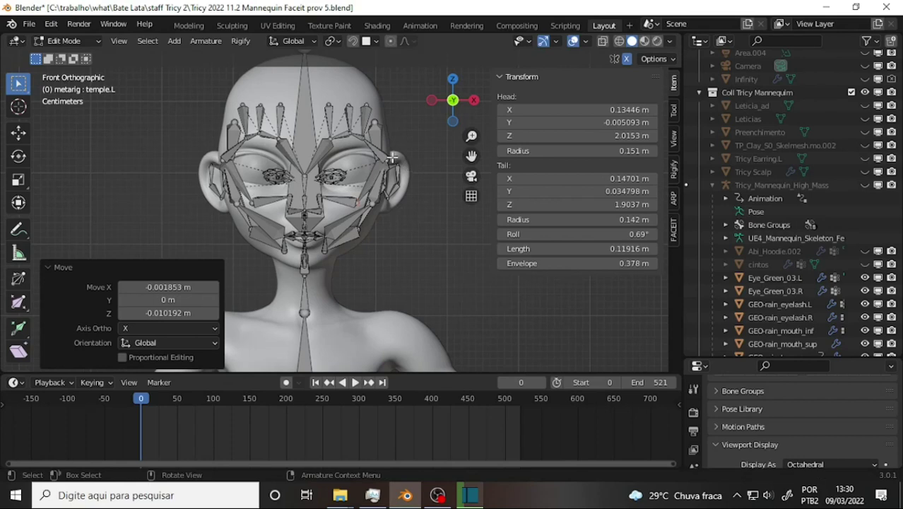
Step: Nudge the temple bone near the top of the head outward, last by 0.005559 m in X
{"action": "left_click", "coordinate": [375, 132]}
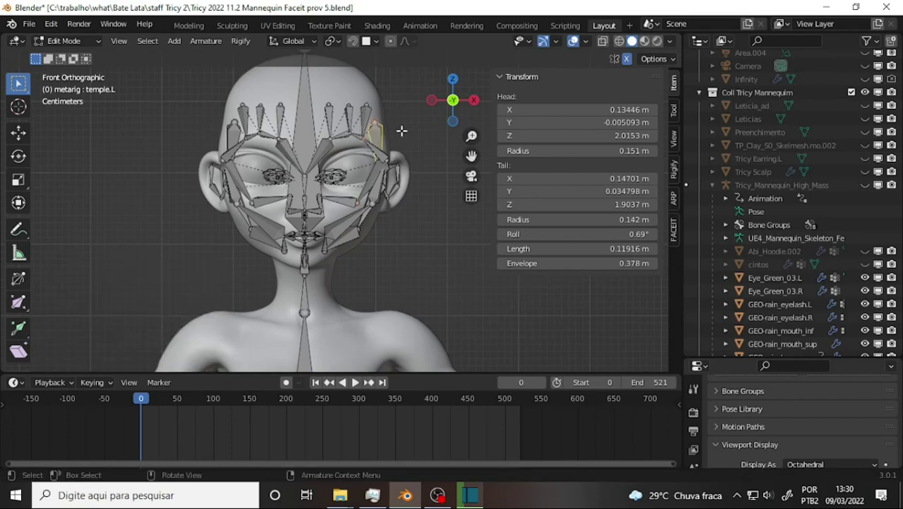
{"action": "left_click", "coordinate": [407, 134]}
{"action": "key", "text": "g"}
{"action": "left_click", "coordinate": [421, 128]}
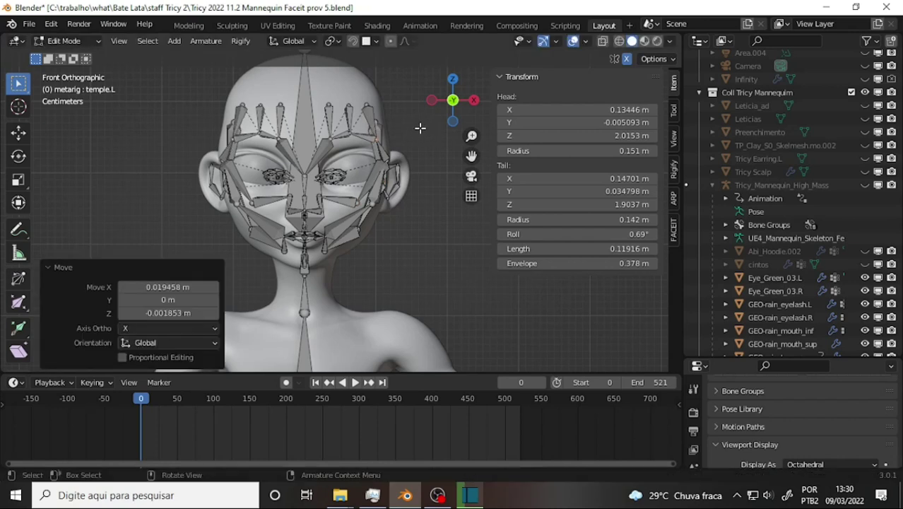
{"action": "key", "text": "g"}
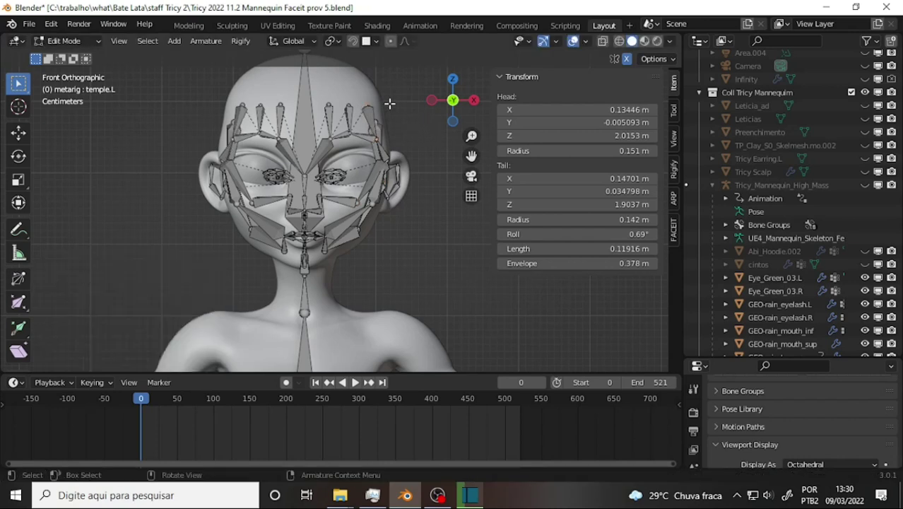
{"action": "left_click", "coordinate": [399, 103]}
{"action": "mouse_move", "coordinate": [421, 104]}
{"action": "middle_mouse_down"}
{"action": "mouse_move", "coordinate": [354, 107]}
{"action": "mouse_move", "coordinate": [418, 102]}
{"action": "mouse_move", "coordinate": [407, 342]}
{"action": "mouse_move", "coordinate": [403, 82]}
{"action": "mouse_move", "coordinate": [452, 145]}
{"action": "middle_mouse_up"}
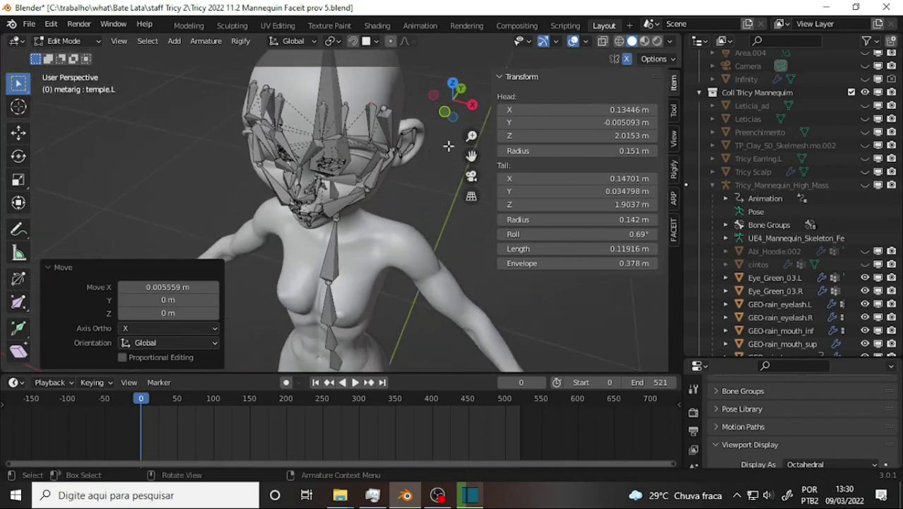
Step: Move the temple joint at the top of the head outward along global X
{"action": "left_click", "coordinate": [383, 108]}
{"action": "key", "text": "g"}
{"action": "key", "text": "x"}
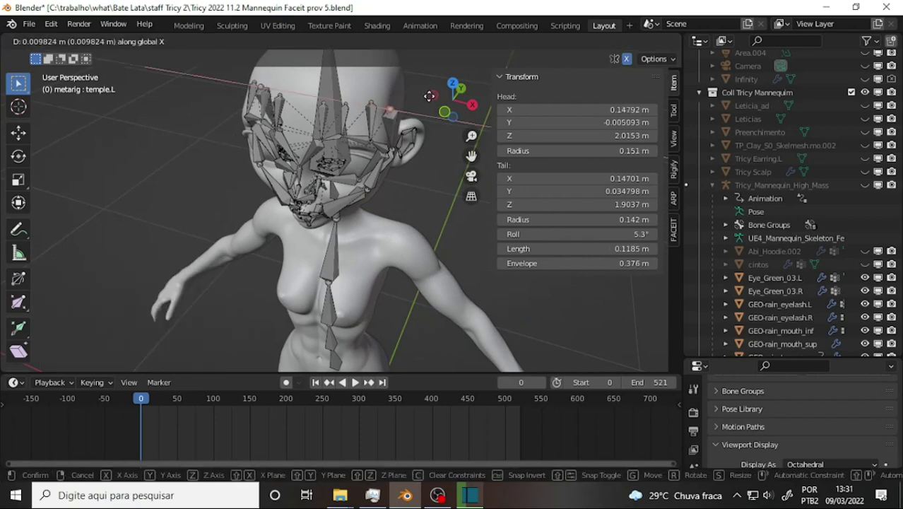
{"action": "left_click", "coordinate": [428, 99]}
Step: Undo and redo the temple joint's X move, placing its head at X 0.14899 m
{"action": "mouse_move", "coordinate": [428, 100]}
{"action": "middle_mouse_down"}
{"action": "mouse_move", "coordinate": [526, 337]}
{"action": "mouse_move", "coordinate": [429, 364]}
{"action": "middle_mouse_up"}
{"action": "scroll", "coordinate": [322, 236], "scroll_direction": "up", "scroll_amount": 5}
{"action": "scroll", "coordinate": [352, 227], "scroll_direction": "down", "scroll_amount": 5}
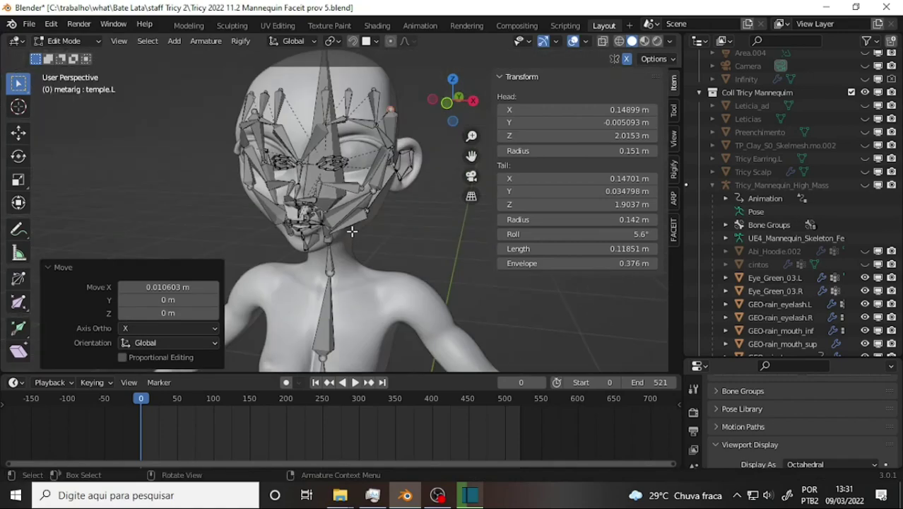
{"action": "mouse_move", "coordinate": [379, 216]}
{"action": "middle_mouse_down"}
{"action": "mouse_move", "coordinate": [322, 152]}
{"action": "mouse_move", "coordinate": [411, 126]}
{"action": "middle_mouse_up"}
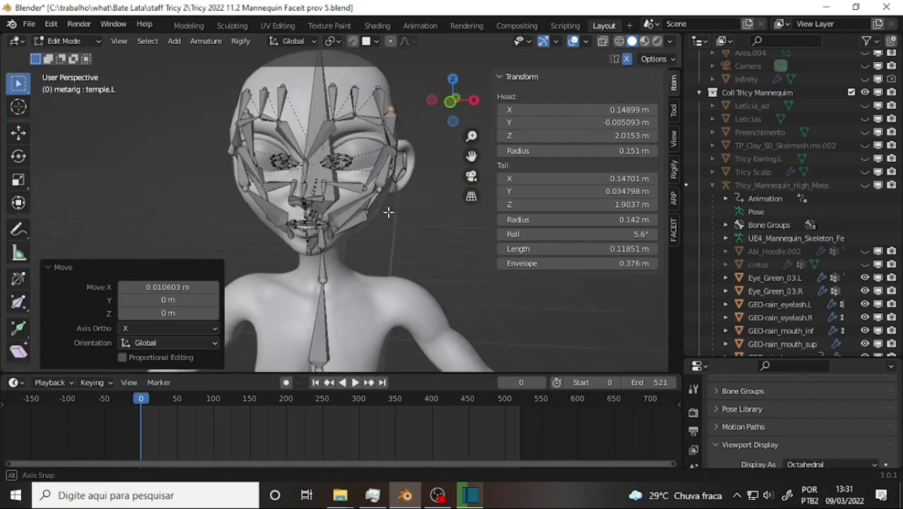
{"action": "middle_click_drag", "start_coordinate": [411, 126], "coordinate": [370, 142]}
{"action": "middle_click_drag", "start_coordinate": [364, 192], "coordinate": [377, 198]}
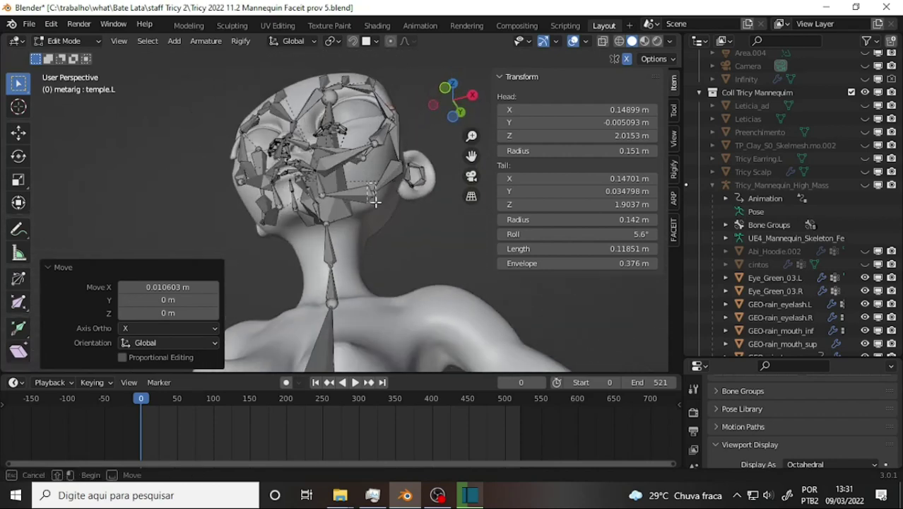
{"action": "key", "text": "ctrl+z"}
{"action": "key", "text": "g"}
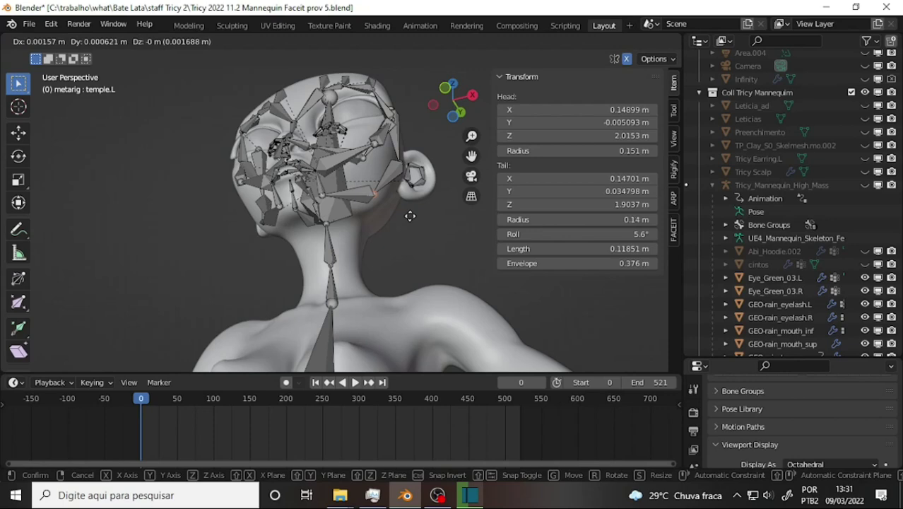
{"action": "key", "text": "x"}
{"action": "left_click", "coordinate": [417, 215]}
Step: Move the lower cheek bone tip by 0.005324, 0.00021, -0.008302 m to fit the jaw
{"action": "mouse_move", "coordinate": [417, 215]}
{"action": "middle_mouse_down"}
{"action": "mouse_move", "coordinate": [423, 202]}
{"action": "mouse_move", "coordinate": [395, 216]}
{"action": "middle_mouse_up"}
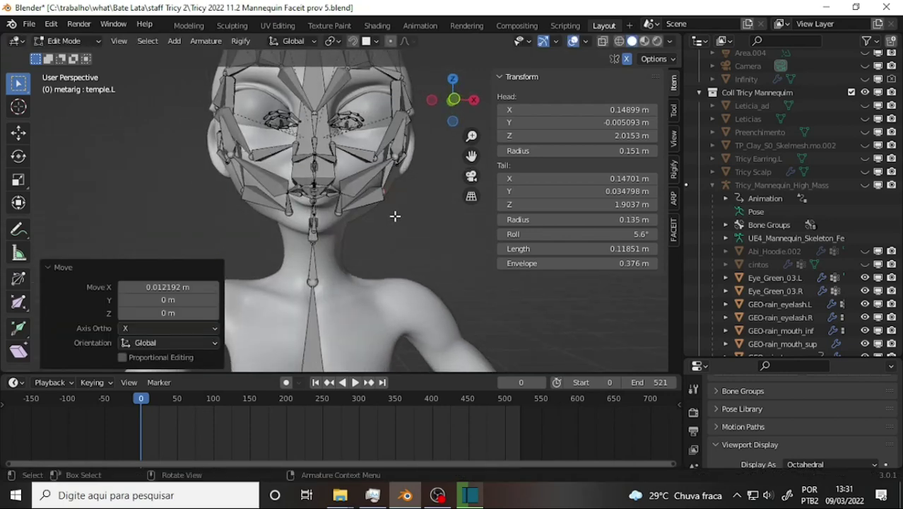
{"action": "middle_click_drag", "start_coordinate": [333, 211], "coordinate": [340, 212]}
{"action": "left_click", "coordinate": [339, 212]}
{"action": "key", "text": "g"}
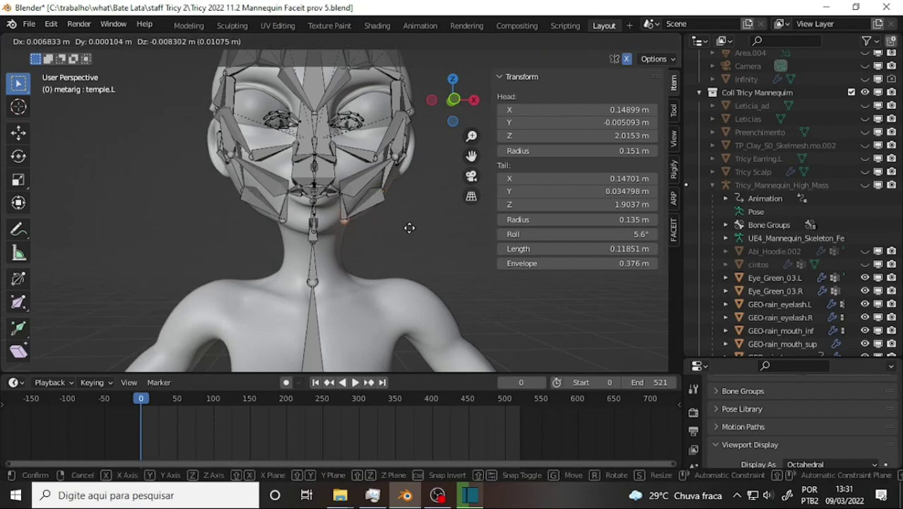
{"action": "left_click", "coordinate": [406, 226]}
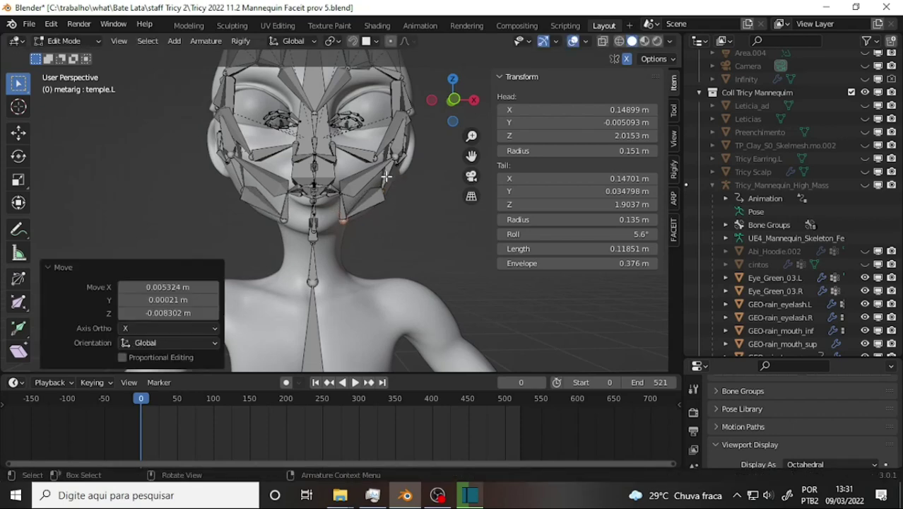
{"action": "mouse_move", "coordinate": [387, 177]}
{"action": "middle_mouse_down"}
{"action": "mouse_move", "coordinate": [236, 155]}
{"action": "mouse_move", "coordinate": [228, 115]}
{"action": "mouse_move", "coordinate": [277, 204]}
{"action": "mouse_move", "coordinate": [456, 186]}
{"action": "mouse_move", "coordinate": [383, 198]}
{"action": "mouse_move", "coordinate": [382, 187]}
{"action": "middle_mouse_up"}
Step: Scale the left brow.B.L chain by 1.819 and raise it 0.033066 m X, 0.030832 m Z onto the eyebrow
{"action": "key", "text": "KP_1"}
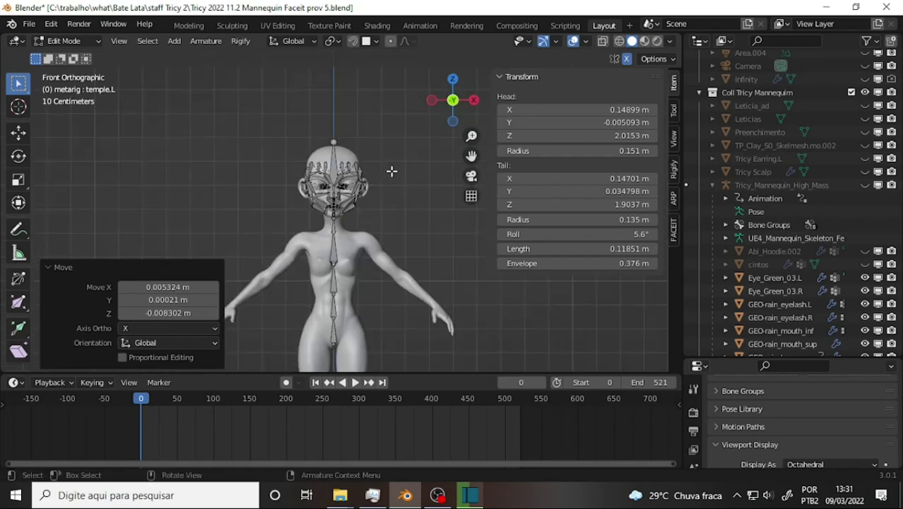
{"action": "scroll", "coordinate": [393, 171], "scroll_direction": "up", "scroll_amount": 4}
{"action": "scroll", "coordinate": [394, 171], "scroll_direction": "up", "scroll_amount": 2}
{"action": "left_click_drag", "start_coordinate": [472, 155], "coordinate": [472, 314]}
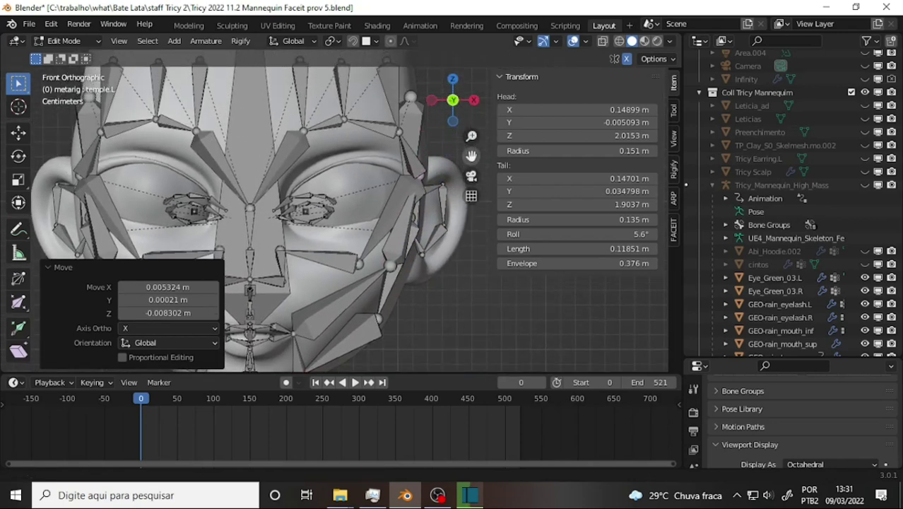
{"action": "left_click", "coordinate": [327, 200]}
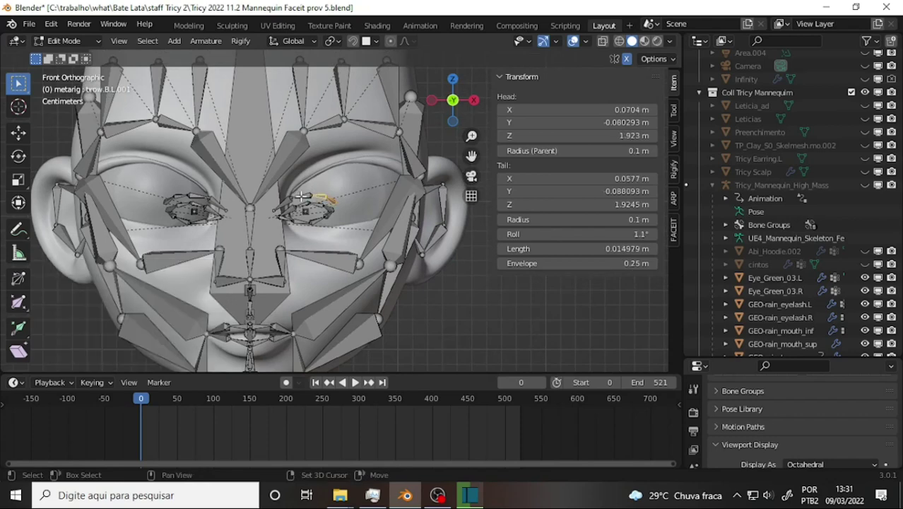
{"action": "left_click", "coordinate": [300, 197], "text": "shift"}
{"action": "left_click", "coordinate": [284, 201], "text": "shift"}
{"action": "key", "text": "s"}
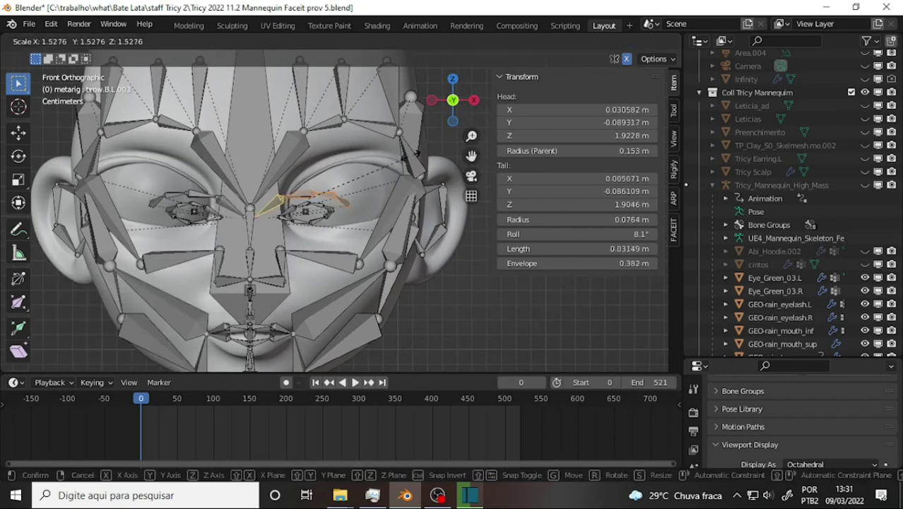
{"action": "left_click", "coordinate": [424, 144]}
{"action": "key", "text": "g"}
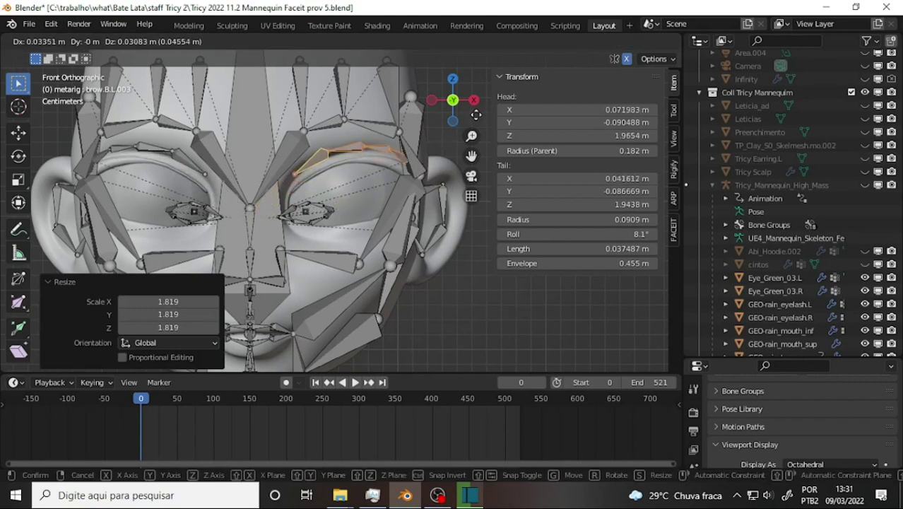
{"action": "left_click", "coordinate": [440, 134]}
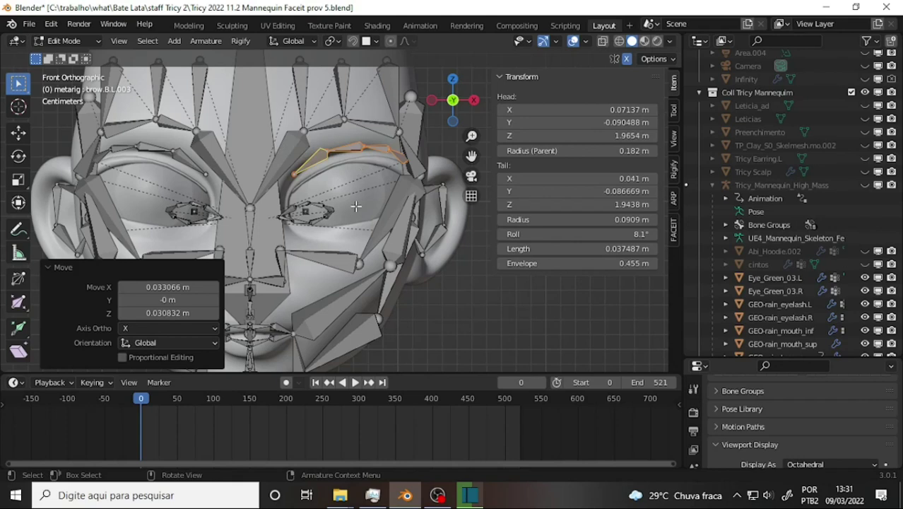
Step: Move and enlarge the left eye bone group so it surrounds the eye
{"action": "mouse_move", "coordinate": [342, 199]}
{"action": "left_mouse_down"}
{"action": "mouse_move", "coordinate": [303, 222]}
{"action": "mouse_move", "coordinate": [296, 242]}
{"action": "left_mouse_up"}
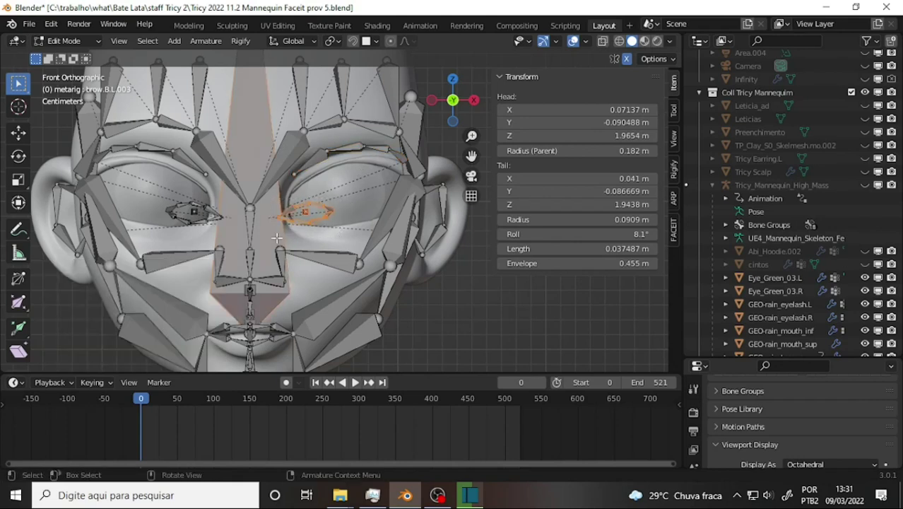
{"action": "key", "text": "ctrl+l"}
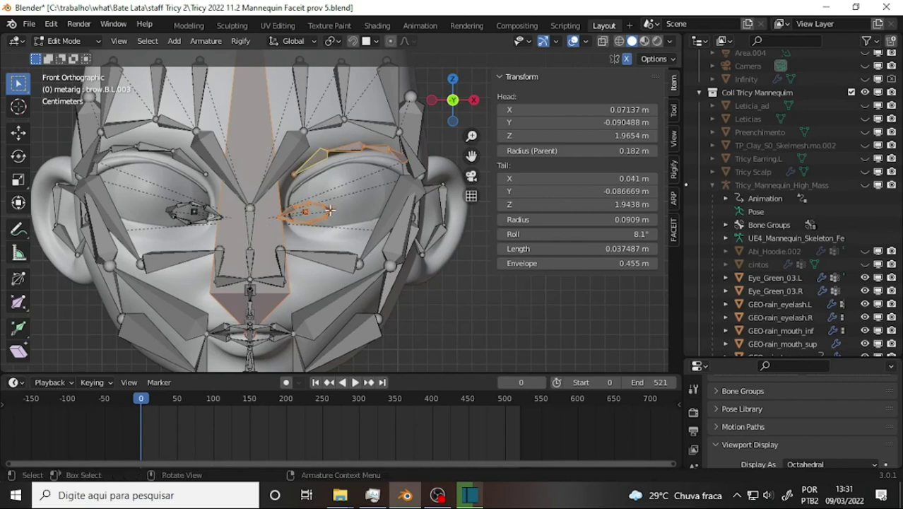
{"action": "key", "text": "ctrl+z"}
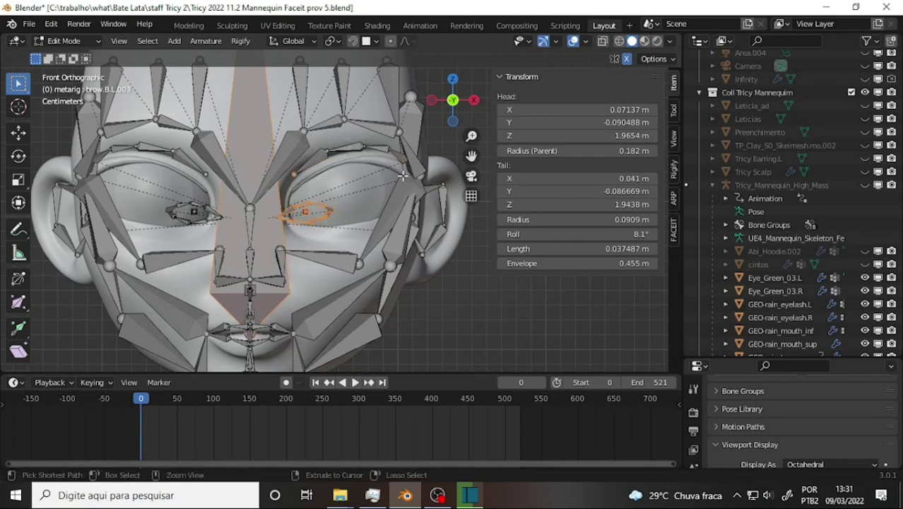
{"action": "key", "text": "ctrl+z"}
{"action": "key", "text": "ctrl+z"}
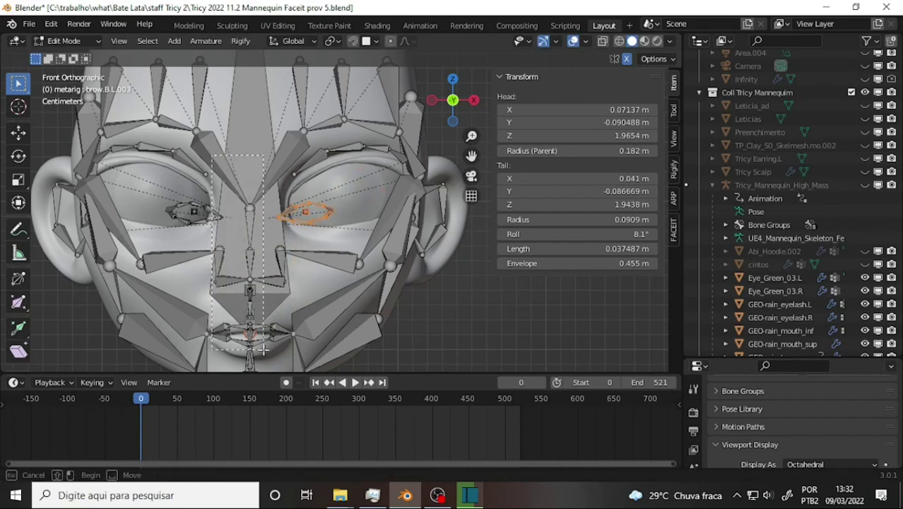
{"action": "key", "text": "g"}
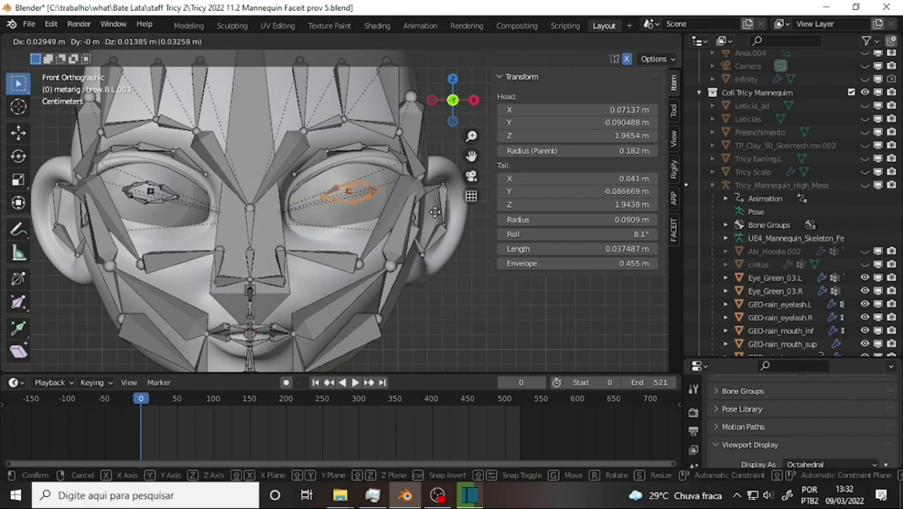
{"action": "left_click", "coordinate": [433, 214]}
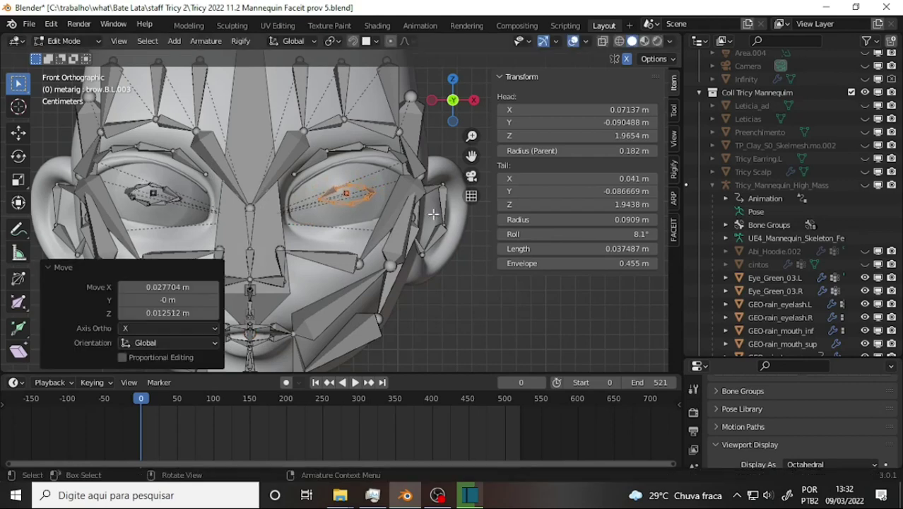
{"action": "scroll", "coordinate": [408, 187], "scroll_direction": "up", "scroll_amount": 3}
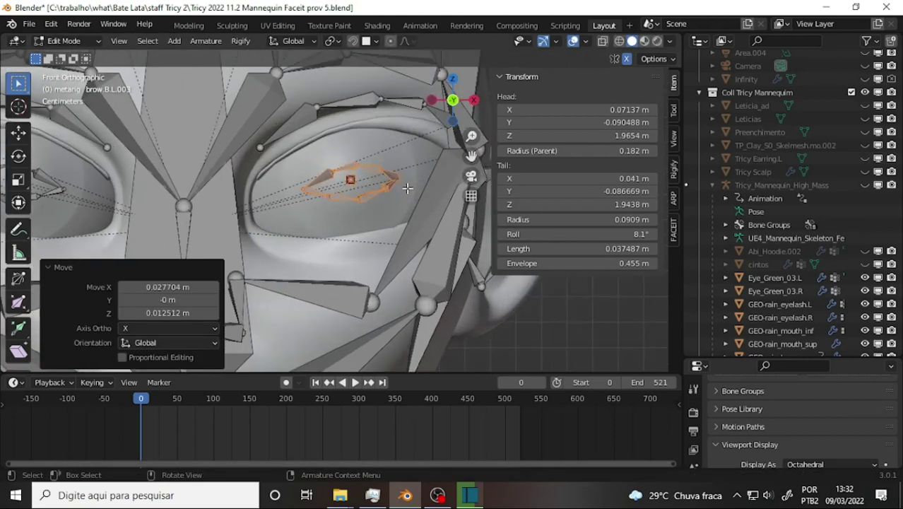
{"action": "key", "text": "s"}
{"action": "left_click", "coordinate": [445, 175]}
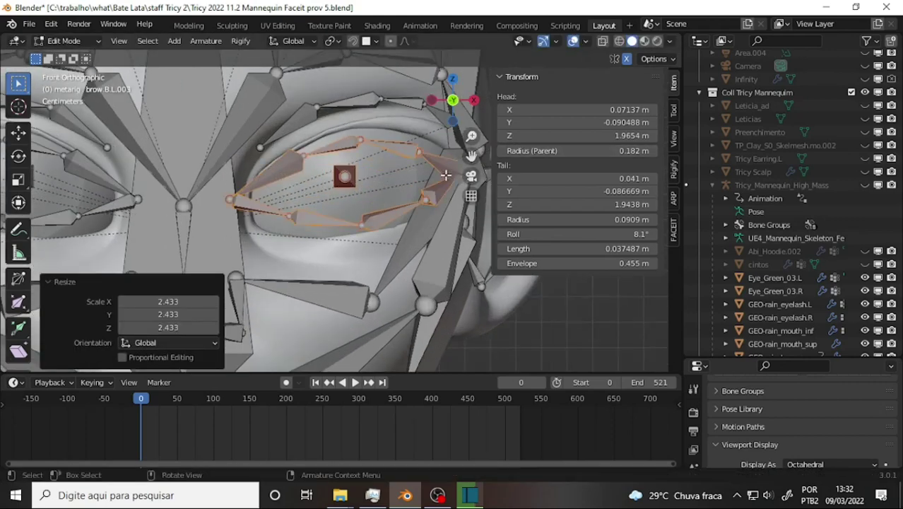
{"action": "key", "text": "r"}
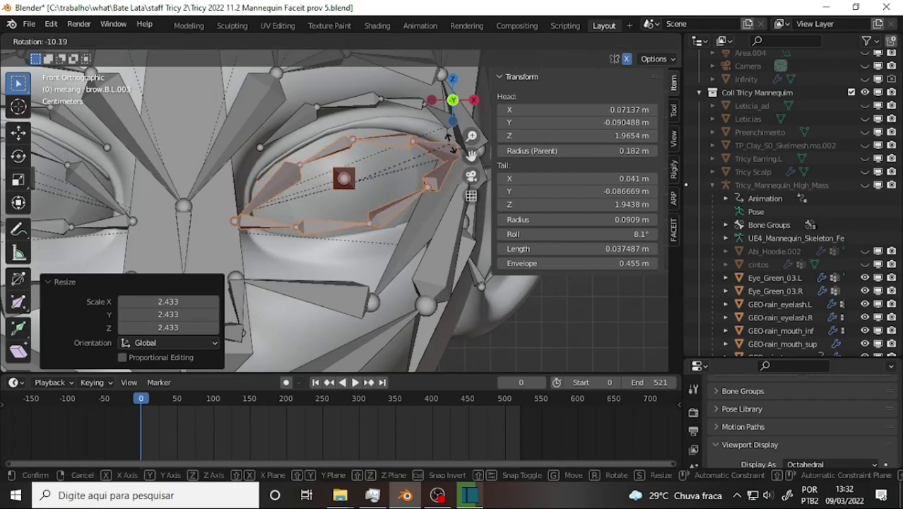
{"action": "right_click", "coordinate": [450, 146]}
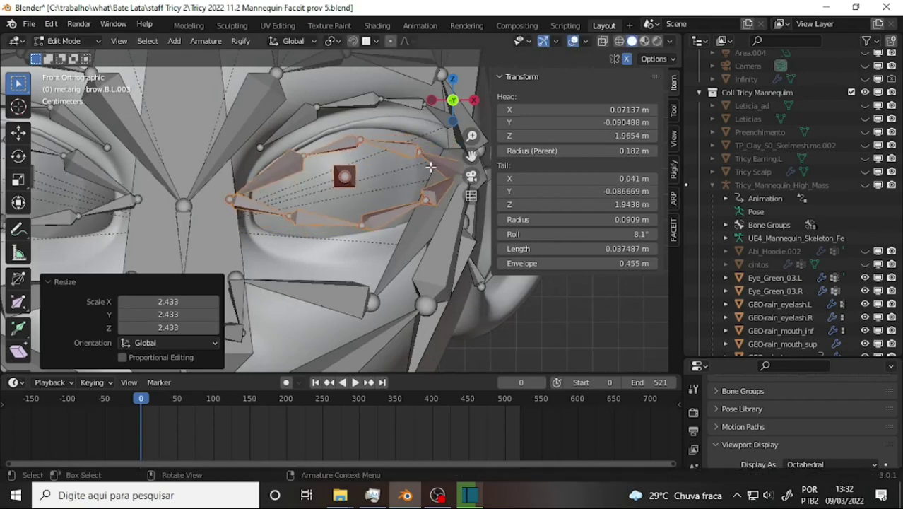
{"action": "scroll", "coordinate": [397, 171], "scroll_direction": "down", "scroll_amount": 1}
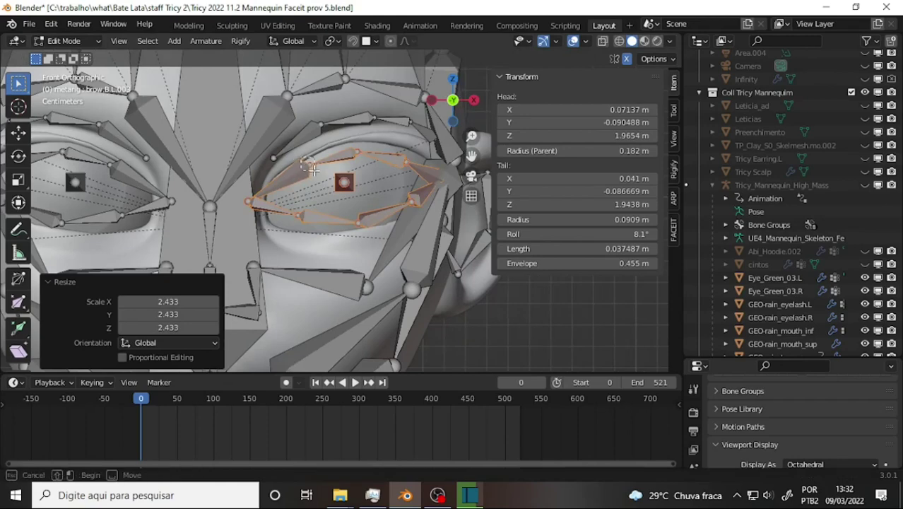
Step: Place the upper eyelid joints along the upper lid edge out to the outer corner
{"action": "left_click", "coordinate": [358, 168]}
{"action": "key", "text": "g"}
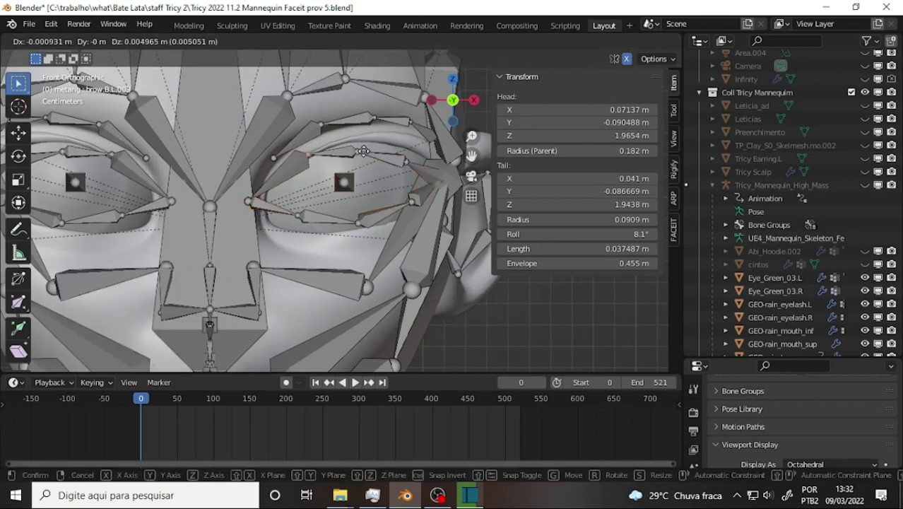
{"action": "left_click", "coordinate": [363, 151]}
{"action": "left_click_drag", "start_coordinate": [346, 145], "coordinate": [362, 166]}
{"action": "key", "text": "g"}
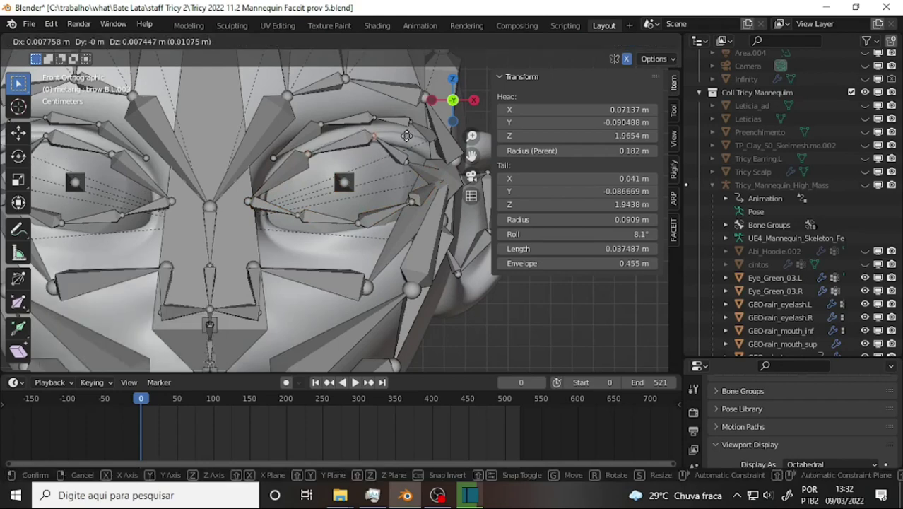
{"action": "left_click", "coordinate": [289, 101]}
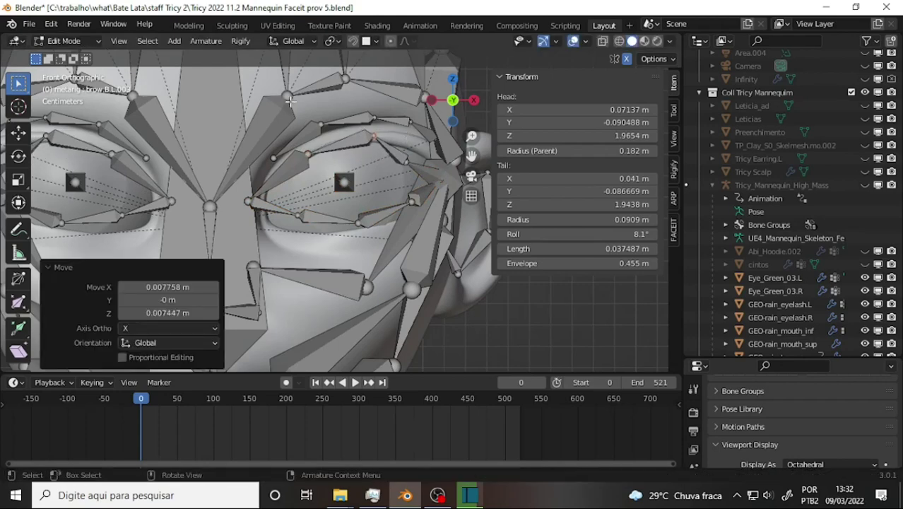
{"action": "key", "text": "g"}
{"action": "left_click", "coordinate": [428, 151]}
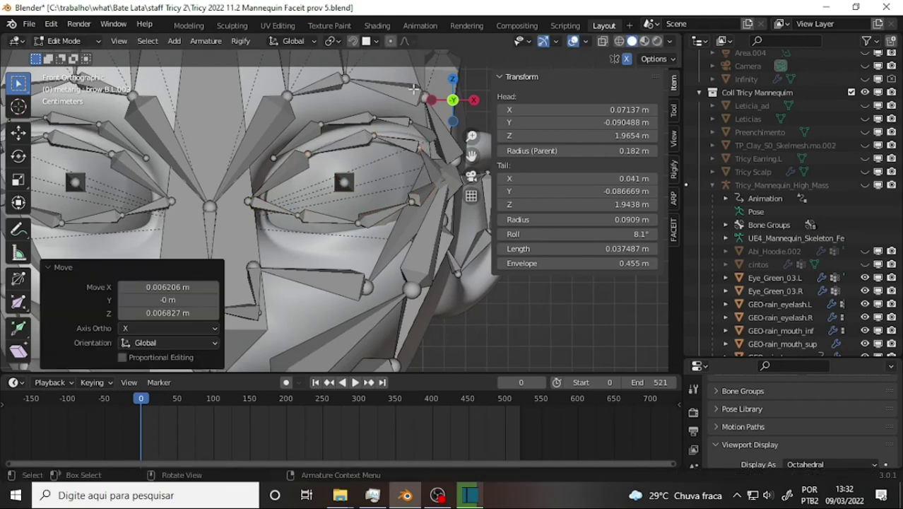
Step: Fit the inner-corner and lower eyelid joints onto the lower lid, last by 0.002793 m X, -0.007758 m Z
{"action": "left_click", "coordinate": [251, 212]}
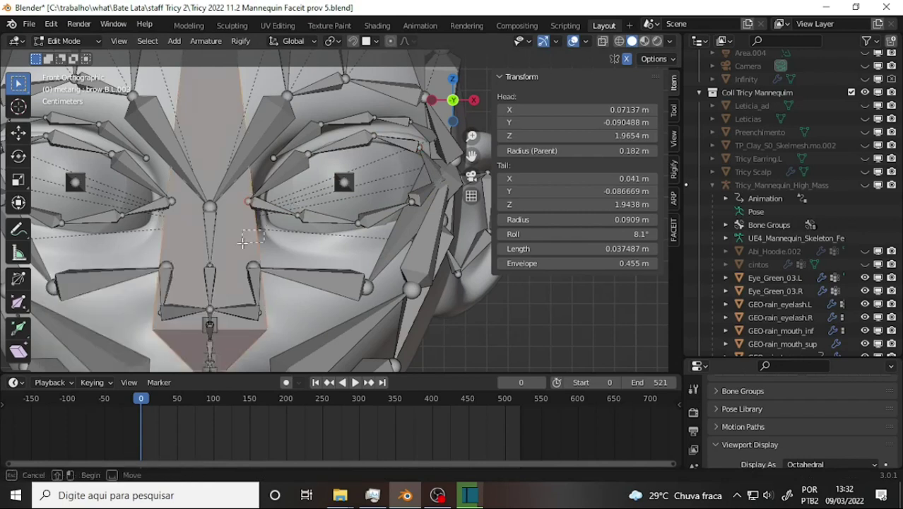
{"action": "key", "text": "alt+a"}
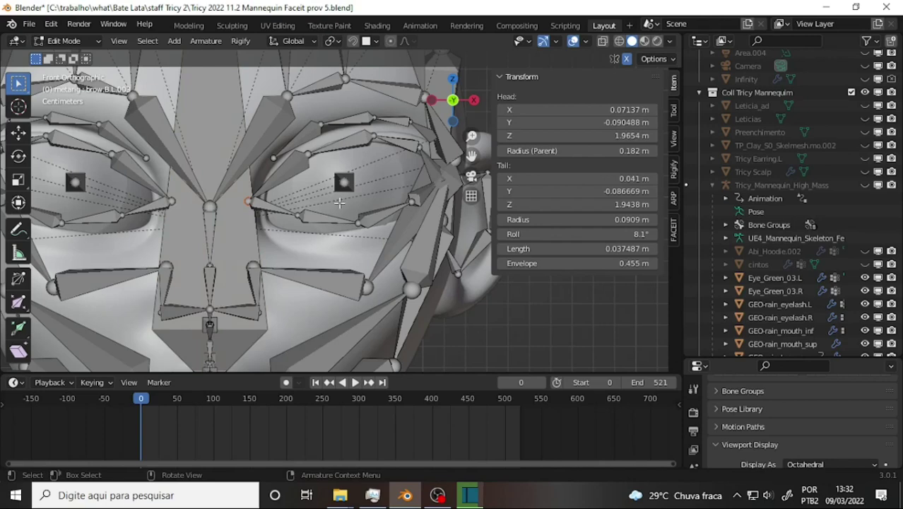
{"action": "key", "text": "g"}
{"action": "left_click", "coordinate": [318, 167]}
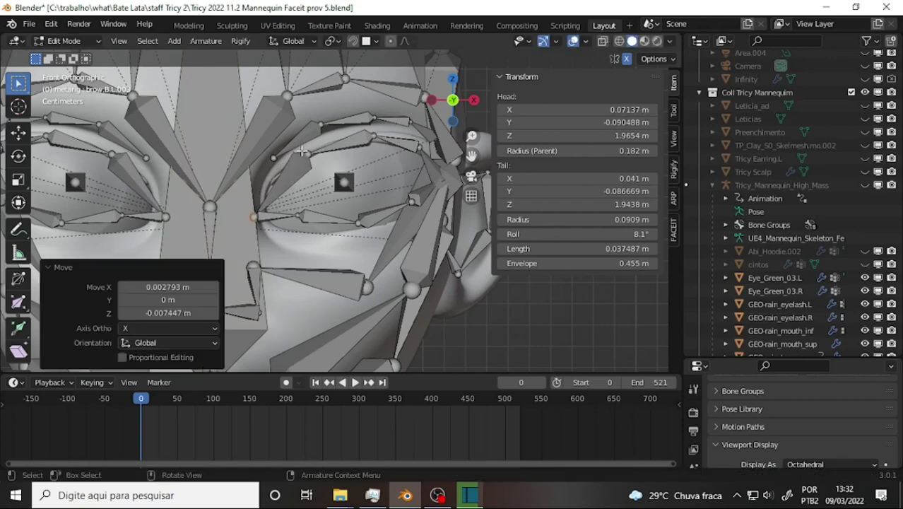
{"action": "left_click", "coordinate": [308, 153], "text": "shift"}
{"action": "key", "text": "g"}
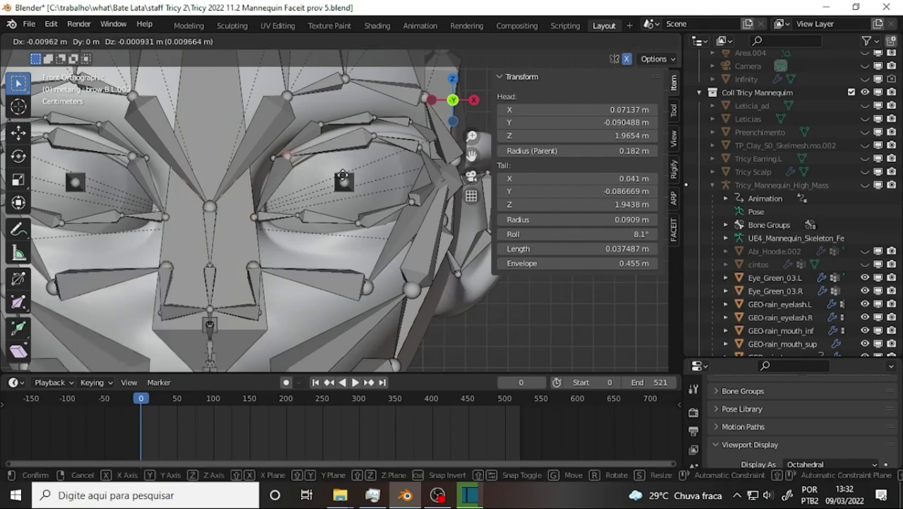
{"action": "left_click", "coordinate": [341, 179]}
{"action": "key", "text": "g"}
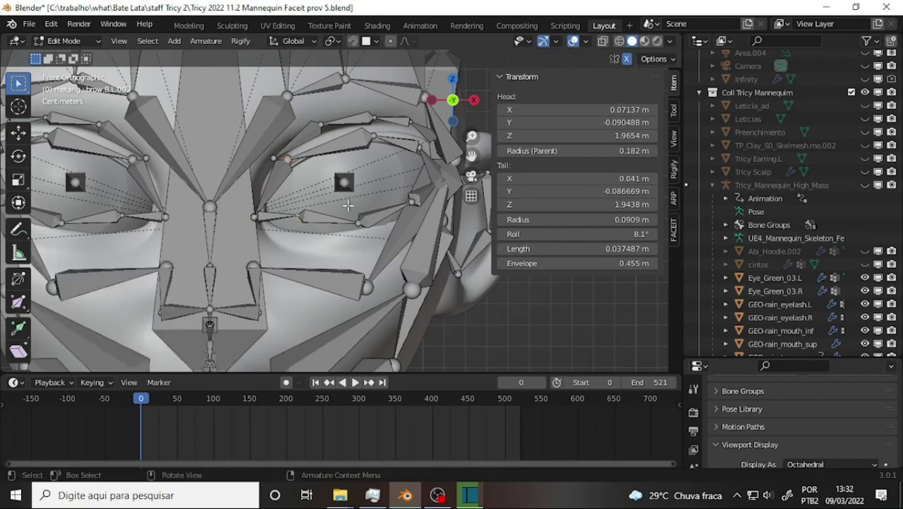
{"action": "left_click", "coordinate": [350, 214]}
{"action": "key", "text": "g"}
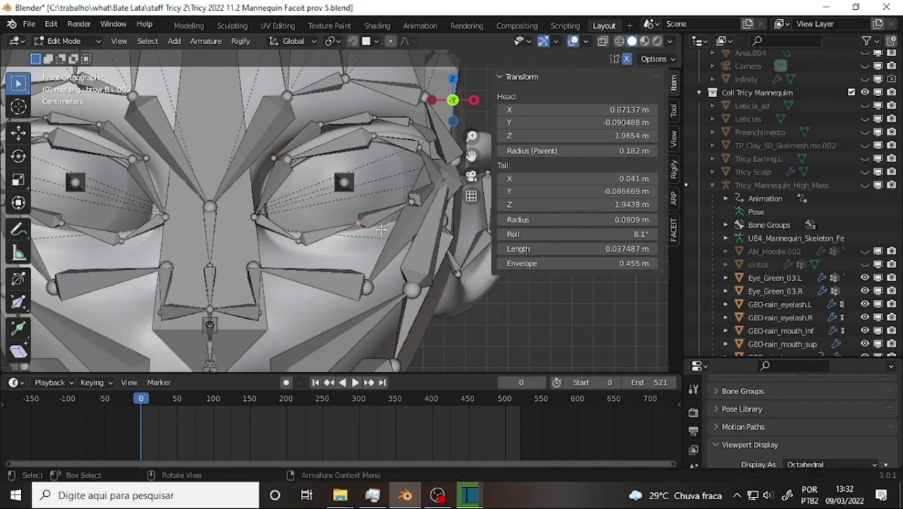
{"action": "left_click", "coordinate": [401, 243]}
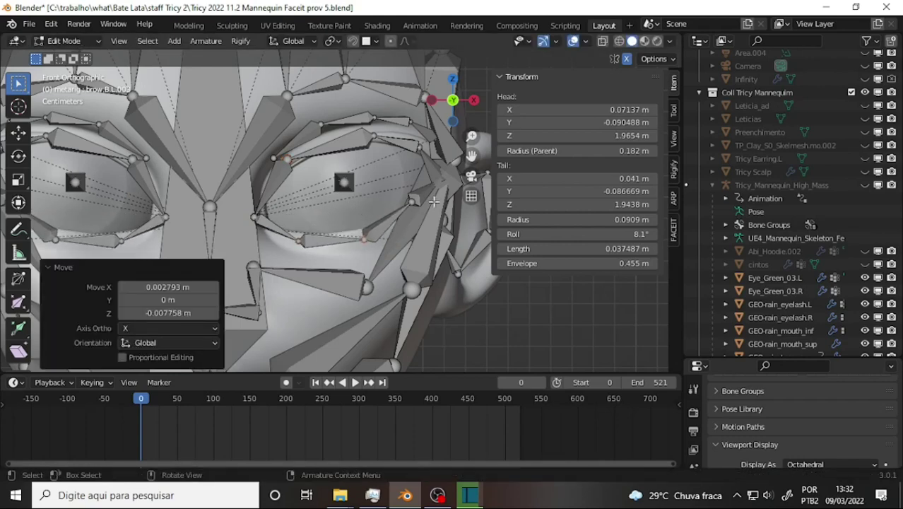
{"action": "mouse_move", "coordinate": [433, 202]}
{"action": "middle_mouse_down"}
{"action": "mouse_move", "coordinate": [574, 245]}
{"action": "mouse_move", "coordinate": [545, 218]}
{"action": "mouse_move", "coordinate": [548, 177]}
{"action": "mouse_move", "coordinate": [521, 146]}
{"action": "mouse_move", "coordinate": [423, 169]}
{"action": "middle_mouse_up"}
Step: Shift the selected brow bone along global Y twice to correct its depth
{"action": "scroll", "coordinate": [423, 214], "scroll_direction": "down", "scroll_amount": 5}
{"action": "scroll", "coordinate": [423, 214], "scroll_direction": "up", "scroll_amount": 5}
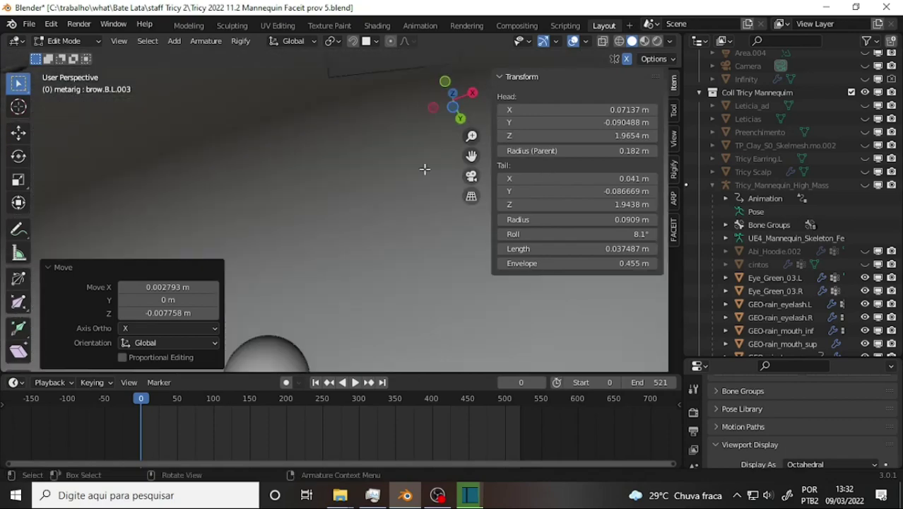
{"action": "key", "text": "g"}
{"action": "key", "text": "y"}
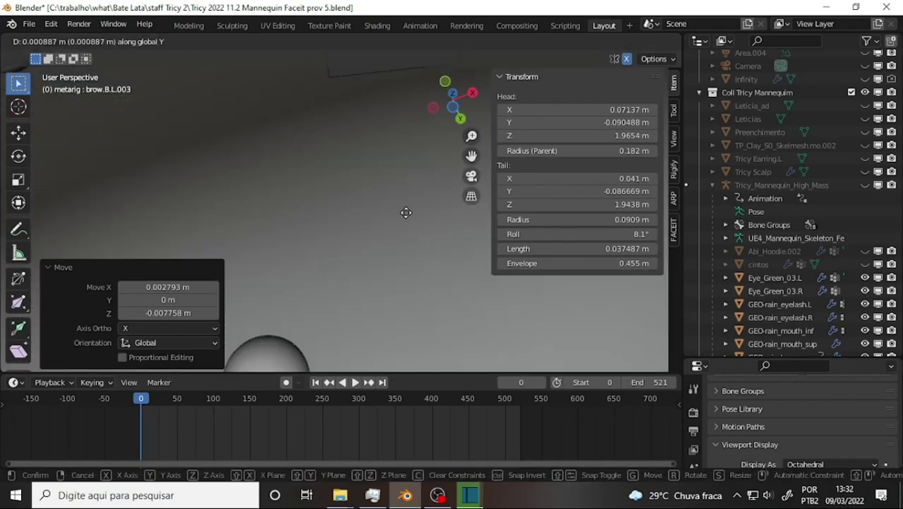
{"action": "left_click", "coordinate": [377, 183]}
{"action": "scroll", "coordinate": [376, 205], "scroll_direction": "down", "scroll_amount": 3}
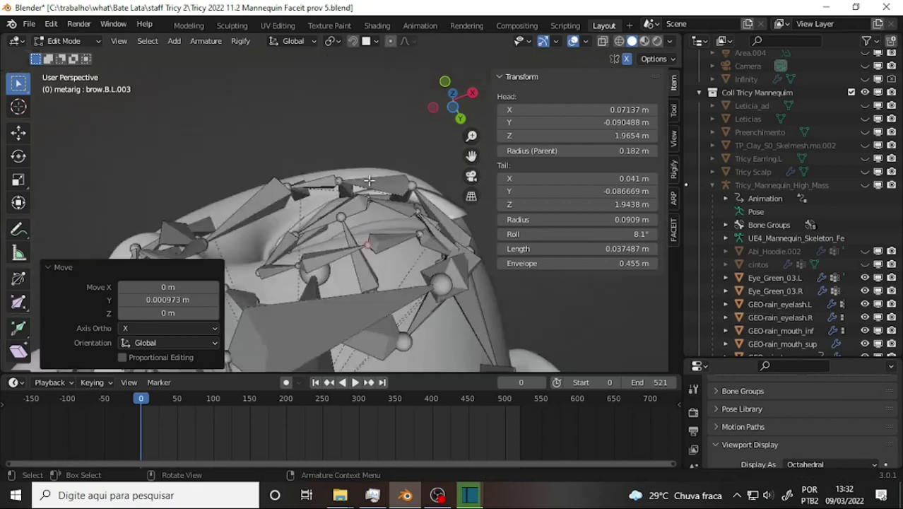
{"action": "scroll", "coordinate": [373, 181], "scroll_direction": "down", "scroll_amount": 2}
{"action": "scroll", "coordinate": [367, 167], "scroll_direction": "up", "scroll_amount": 2}
{"action": "scroll", "coordinate": [370, 186], "scroll_direction": "up", "scroll_amount": 2}
{"action": "key", "text": "g"}
{"action": "key", "text": "y"}
{"action": "left_click", "coordinate": [326, 251]}
Step: Push two more brow joints back along Y, leaving brow.B.L.003's head at Y -0.095567 m
{"action": "mouse_move", "coordinate": [325, 251]}
{"action": "middle_mouse_down"}
{"action": "mouse_move", "coordinate": [340, 219]}
{"action": "mouse_move", "coordinate": [459, 284]}
{"action": "mouse_move", "coordinate": [427, 250]}
{"action": "mouse_move", "coordinate": [363, 256]}
{"action": "mouse_move", "coordinate": [387, 249]}
{"action": "mouse_move", "coordinate": [313, 347]}
{"action": "mouse_move", "coordinate": [319, 304]}
{"action": "mouse_move", "coordinate": [460, 329]}
{"action": "mouse_move", "coordinate": [486, 361]}
{"action": "mouse_move", "coordinate": [467, 365]}
{"action": "mouse_move", "coordinate": [464, 338]}
{"action": "middle_mouse_up"}
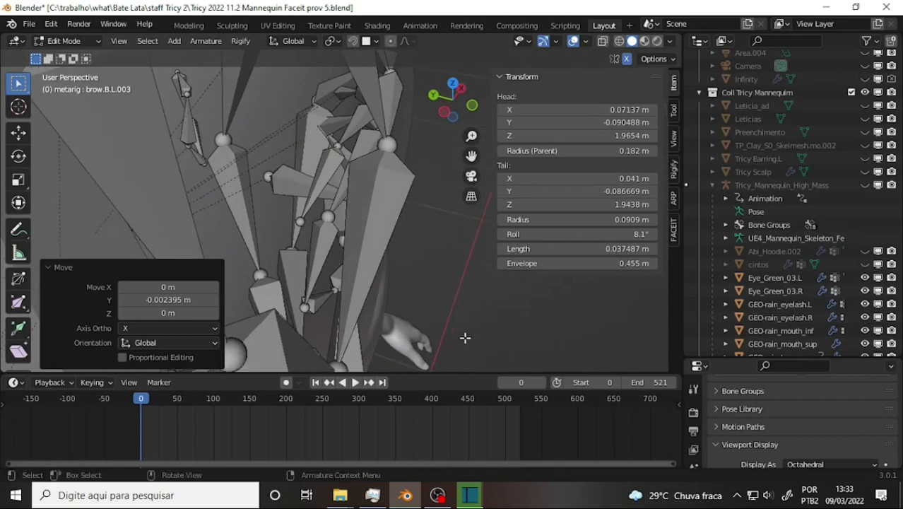
{"action": "mouse_move", "coordinate": [313, 208]}
{"action": "middle_mouse_down"}
{"action": "mouse_move", "coordinate": [282, 178]}
{"action": "mouse_move", "coordinate": [276, 213]}
{"action": "middle_mouse_up"}
{"action": "left_click", "coordinate": [283, 204]}
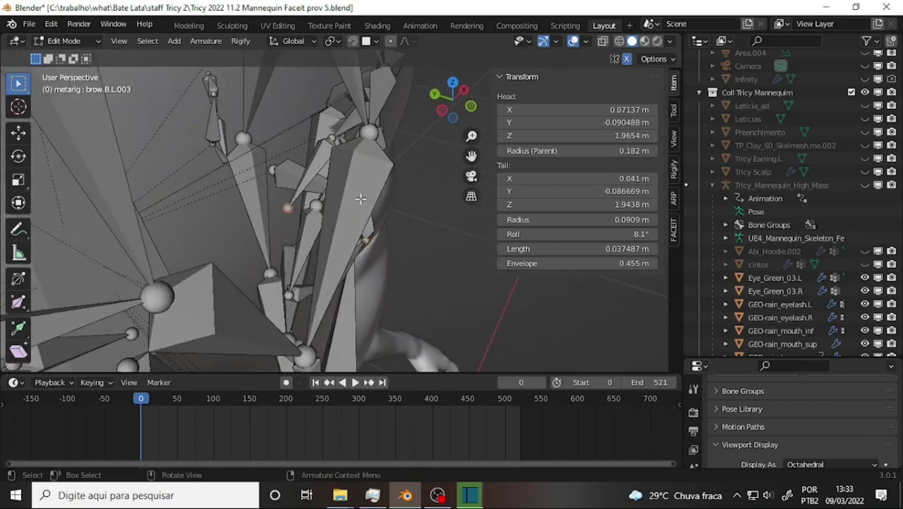
{"action": "key", "text": "g"}
{"action": "key", "text": "y"}
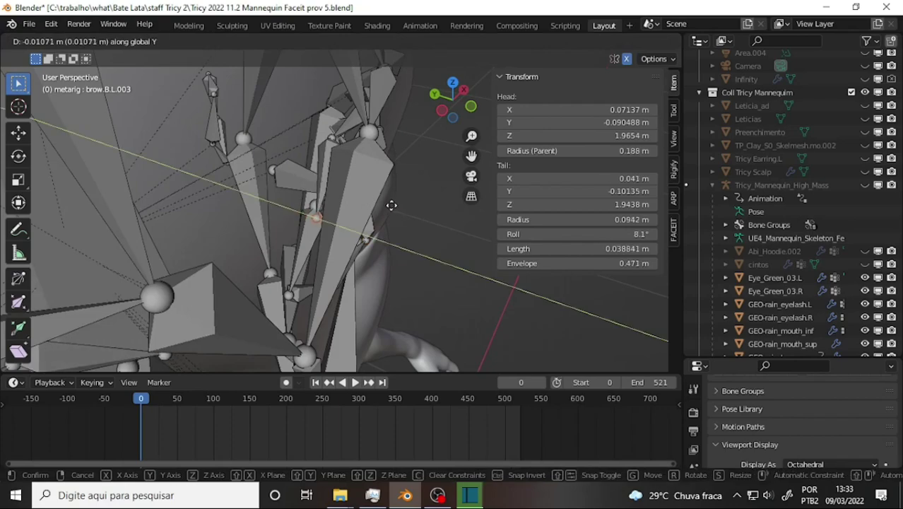
{"action": "left_click", "coordinate": [376, 196]}
{"action": "middle_click_drag", "start_coordinate": [376, 196], "coordinate": [310, 158]}
{"action": "middle_click_drag", "start_coordinate": [205, 132], "coordinate": [197, 177]}
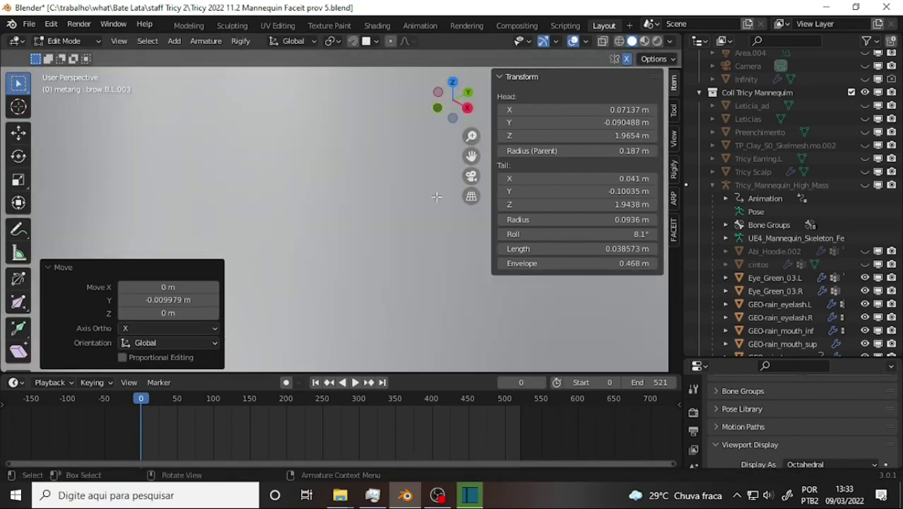
{"action": "scroll", "coordinate": [197, 177], "scroll_direction": "down", "scroll_amount": 5}
{"action": "scroll", "coordinate": [197, 177], "scroll_direction": "up", "scroll_amount": 5}
{"action": "mouse_move", "coordinate": [197, 177]}
{"action": "middle_mouse_down"}
{"action": "mouse_move", "coordinate": [376, 156]}
{"action": "mouse_move", "coordinate": [362, 146]}
{"action": "middle_mouse_up"}
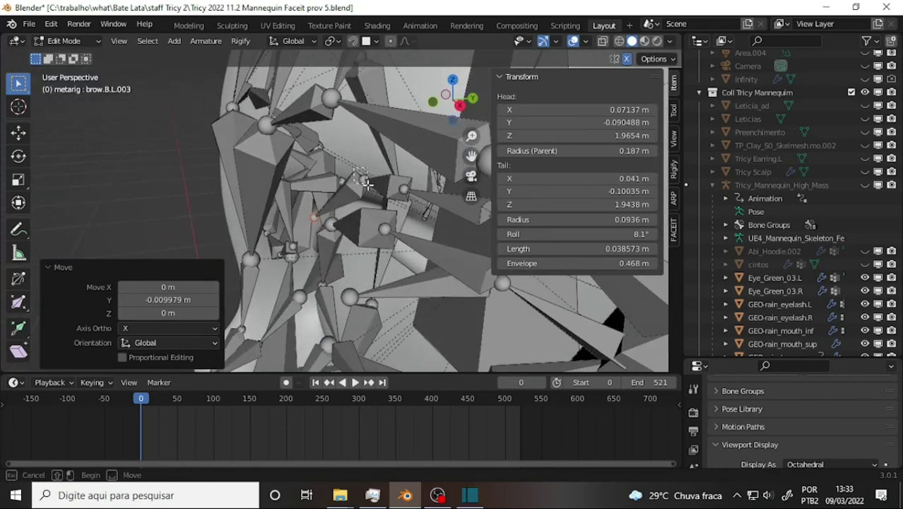
{"action": "left_click", "coordinate": [367, 183]}
{"action": "key", "text": "g"}
{"action": "key", "text": "y"}
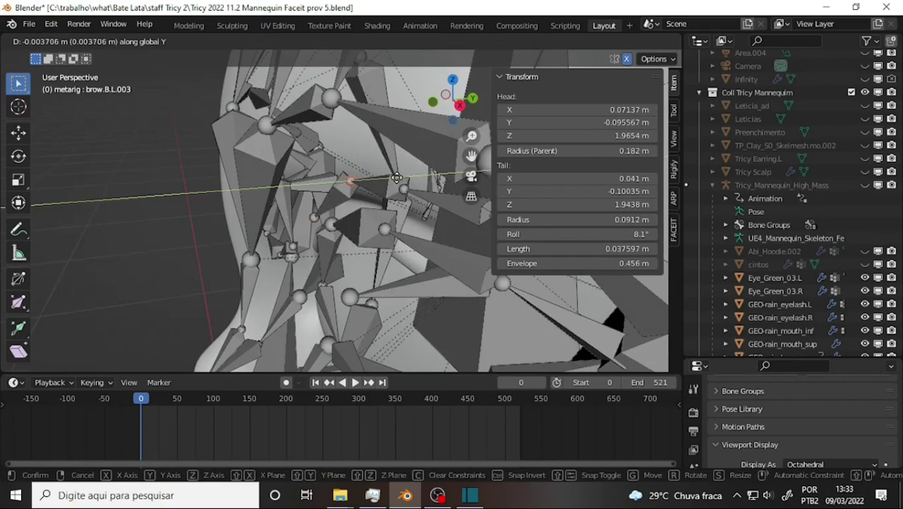
{"action": "left_click", "coordinate": [397, 178]}
{"action": "mouse_move", "coordinate": [396, 178]}
{"action": "middle_mouse_down"}
{"action": "mouse_move", "coordinate": [490, 357]}
{"action": "mouse_move", "coordinate": [579, 158]}
{"action": "mouse_move", "coordinate": [460, 126]}
{"action": "middle_mouse_up"}
{"action": "left_click_drag", "start_coordinate": [471, 154], "coordinate": [410, 175]}
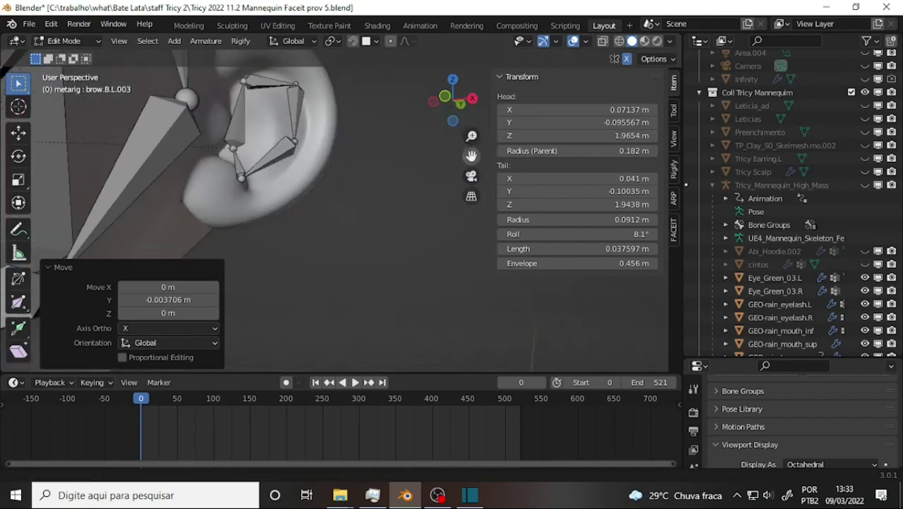
{"action": "mouse_move", "coordinate": [368, 175]}
{"action": "middle_mouse_down"}
{"action": "mouse_move", "coordinate": [488, 203]}
{"action": "mouse_move", "coordinate": [246, 197]}
{"action": "mouse_move", "coordinate": [337, 204]}
{"action": "middle_mouse_up"}
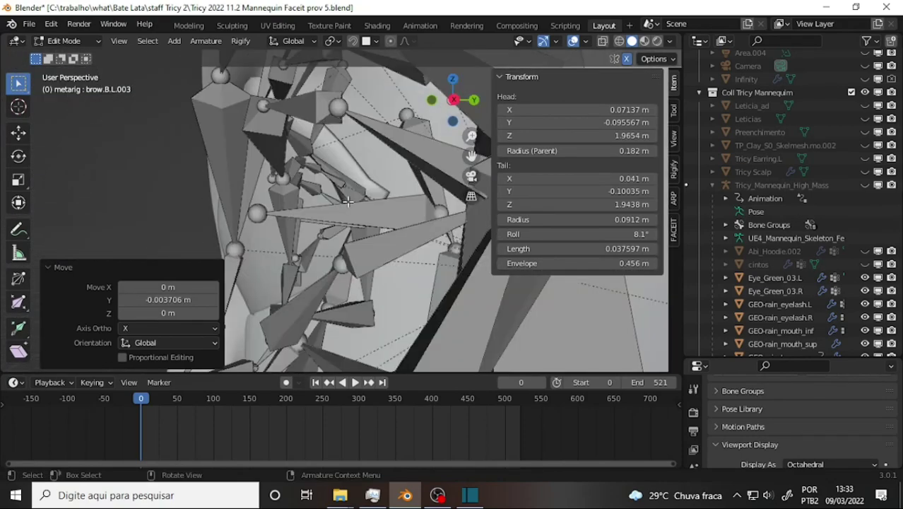
{"action": "mouse_move", "coordinate": [384, 192]}
{"action": "middle_mouse_down"}
{"action": "mouse_move", "coordinate": [466, 254]}
{"action": "mouse_move", "coordinate": [88, 215]}
{"action": "mouse_move", "coordinate": [92, 243]}
{"action": "middle_mouse_up"}
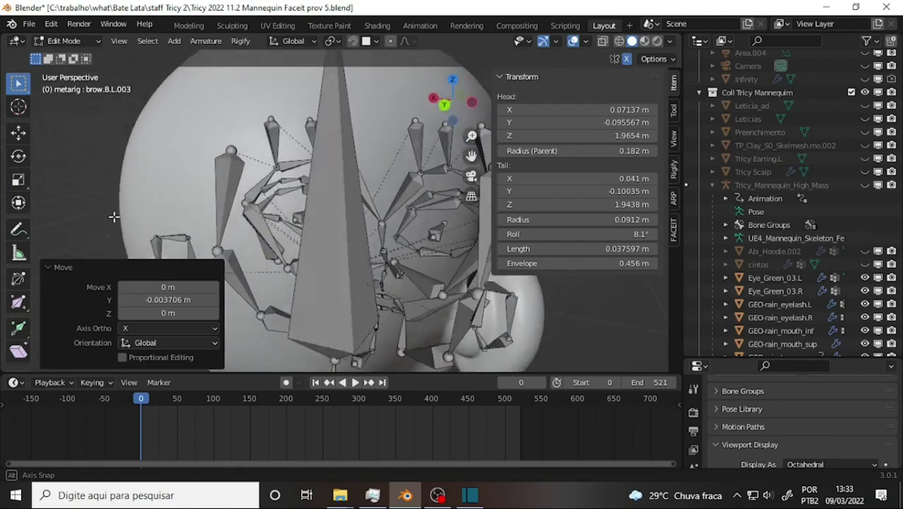
{"action": "mouse_move", "coordinate": [92, 242]}
{"action": "middle_mouse_down"}
{"action": "mouse_move", "coordinate": [314, 184]}
{"action": "mouse_move", "coordinate": [255, 210]}
{"action": "mouse_move", "coordinate": [245, 205]}
{"action": "middle_mouse_up"}
{"action": "key", "text": "KP_Decimal"}
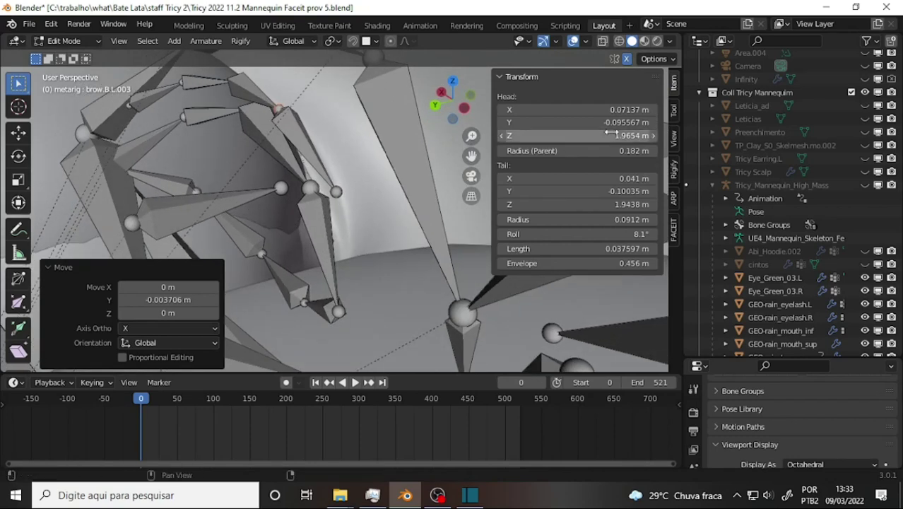
Step: Turn on X-Ray and select the small joint at the brow edge
{"action": "left_click", "coordinate": [603, 43]}
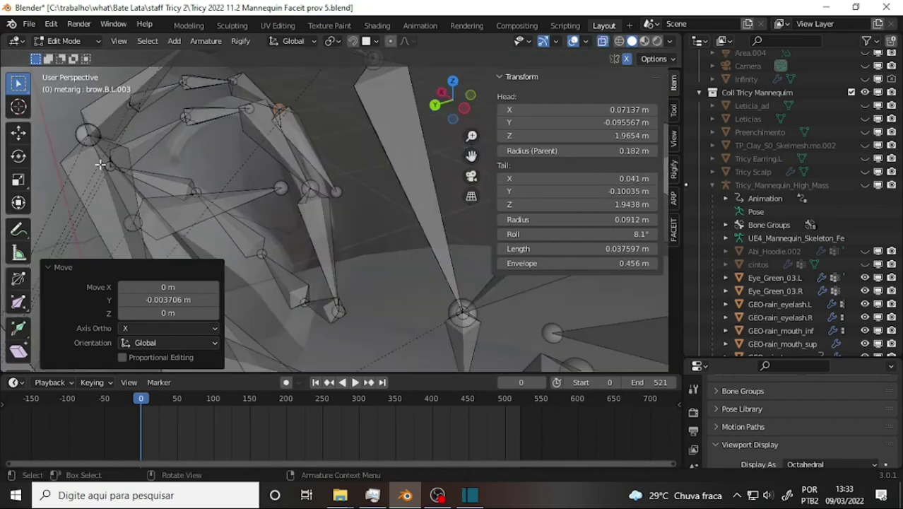
{"action": "left_click_drag", "start_coordinate": [113, 167], "coordinate": [140, 189]}
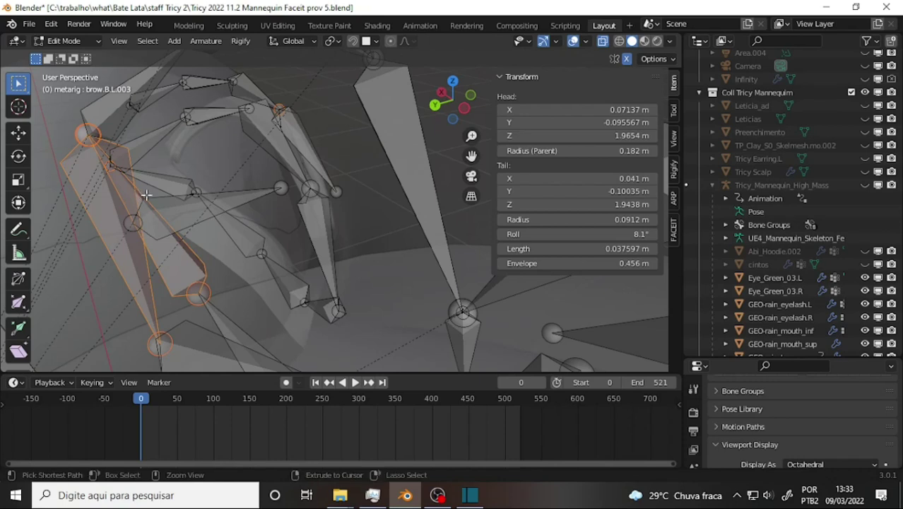
{"action": "left_click_drag", "start_coordinate": [82, 216], "coordinate": [83, 216]}
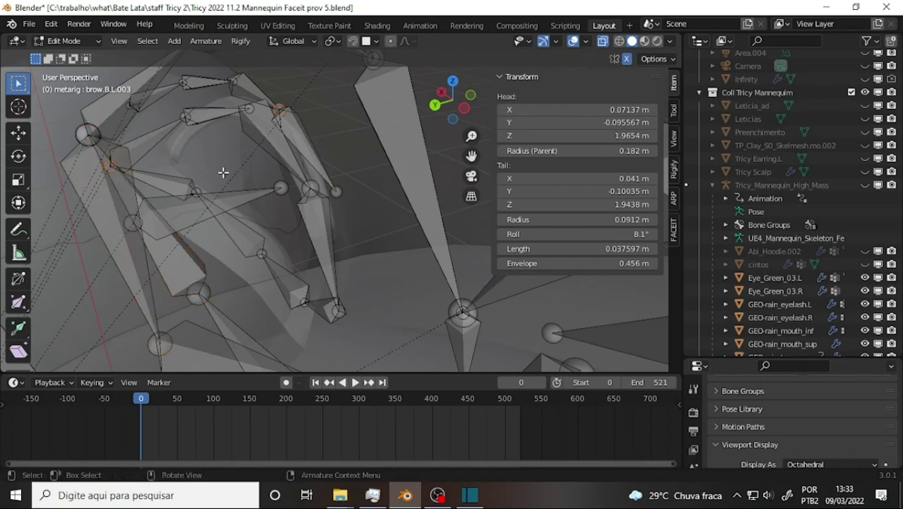
{"action": "key", "text": "g"}
{"action": "key", "text": "Escape"}
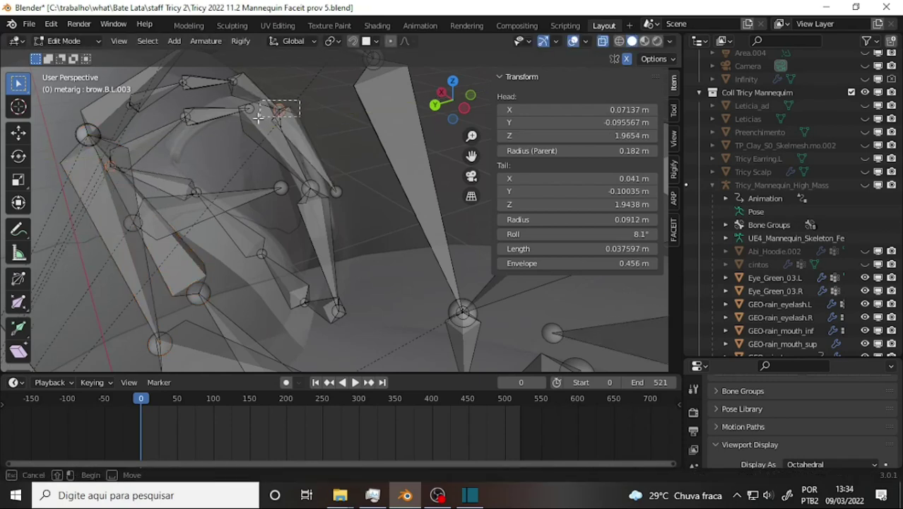
{"action": "left_click_drag", "start_coordinate": [258, 119], "coordinate": [258, 120]}
Step: Push the brow joint back -0.011442 m along global Y
{"action": "key", "text": "g"}
{"action": "key", "text": "y"}
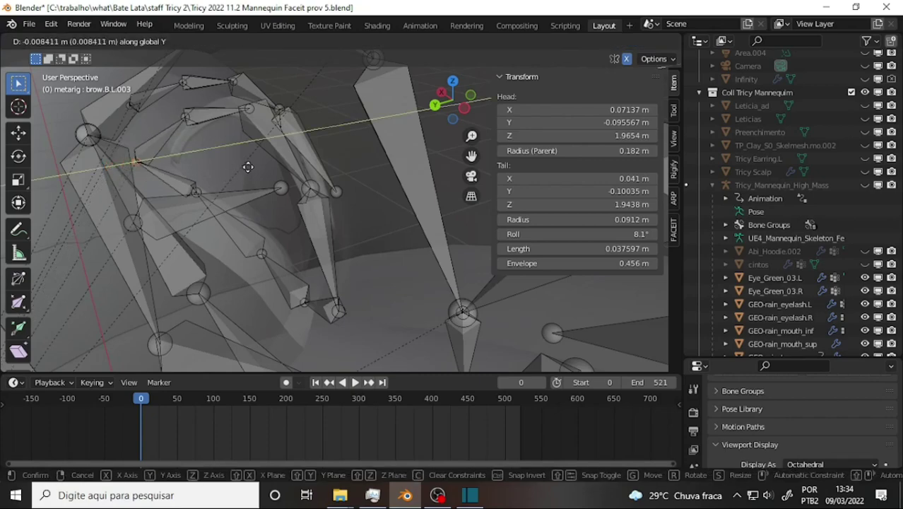
{"action": "left_click", "coordinate": [266, 161]}
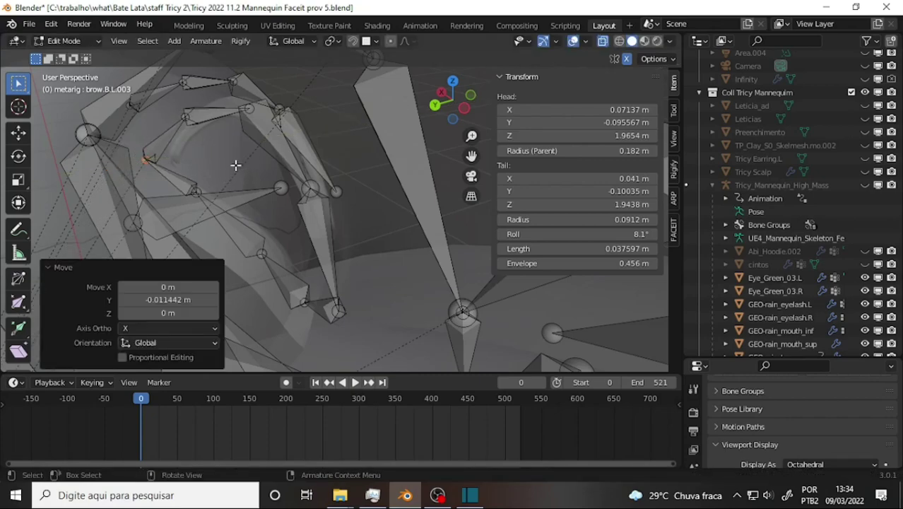
{"action": "middle_click_drag", "start_coordinate": [235, 165], "coordinate": [509, 113]}
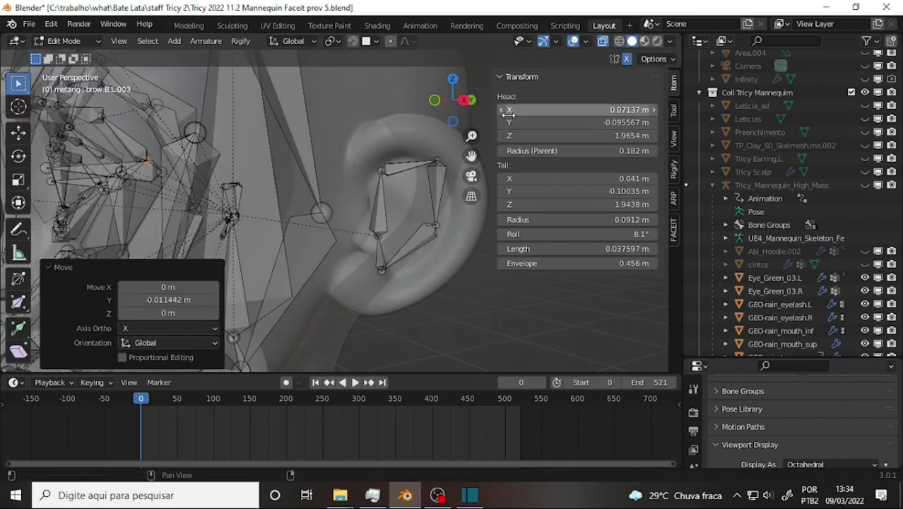
Step: Orbit, zoom and pan around the head to inspect the shifted brow.B.L.003 bone from the front
{"action": "scroll", "coordinate": [300, 139], "scroll_direction": "down", "scroll_amount": 2}
{"action": "scroll", "coordinate": [318, 141], "scroll_direction": "down", "scroll_amount": 3}
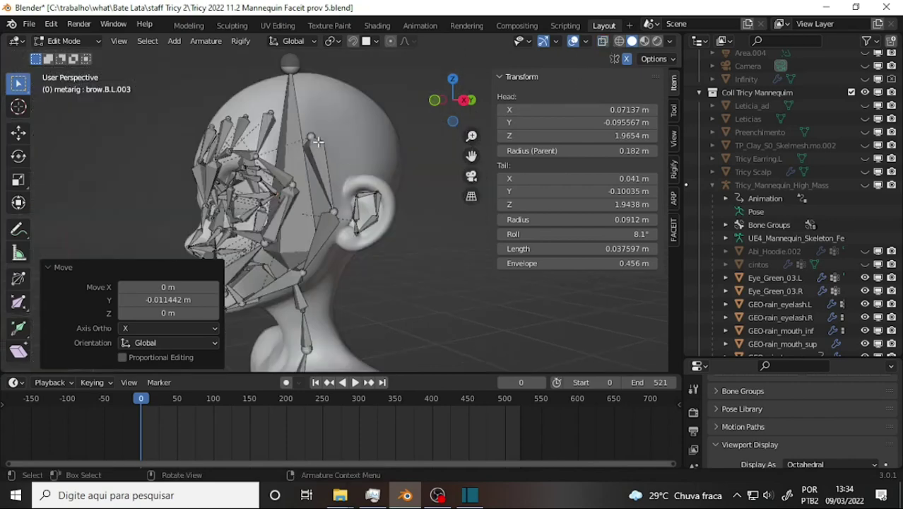
{"action": "middle_click_drag", "start_coordinate": [300, 153], "coordinate": [393, 161]}
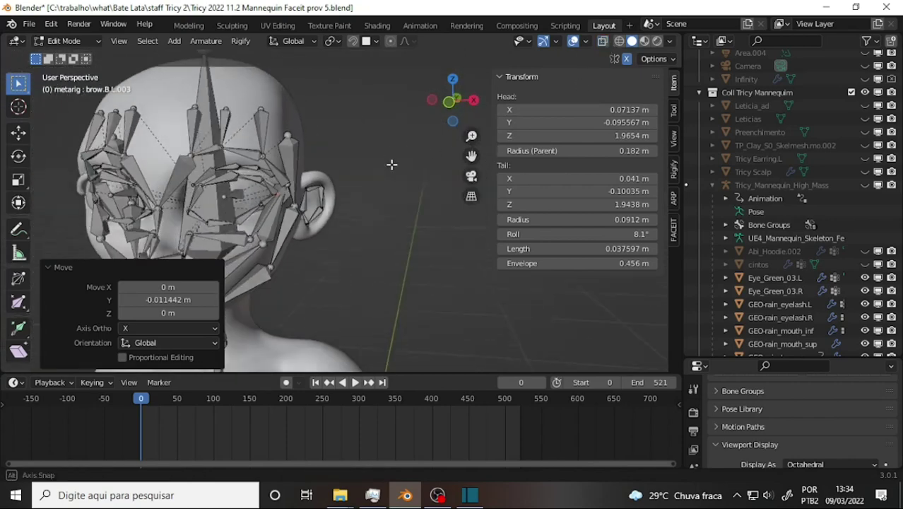
{"action": "mouse_move", "coordinate": [470, 156]}
{"action": "middle_mouse_down"}
{"action": "mouse_move", "coordinate": [393, 95]}
{"action": "mouse_move", "coordinate": [394, 166]}
{"action": "mouse_move", "coordinate": [370, 174]}
{"action": "middle_mouse_up"}
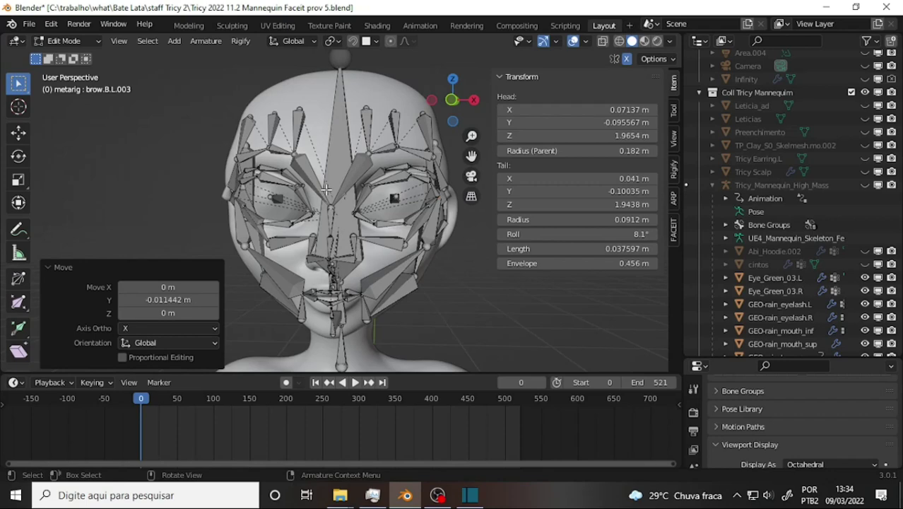
{"action": "mouse_move", "coordinate": [406, 132]}
{"action": "middle_mouse_down"}
{"action": "mouse_move", "coordinate": [318, 115]}
{"action": "mouse_move", "coordinate": [409, 103]}
{"action": "mouse_move", "coordinate": [360, 86]}
{"action": "middle_mouse_up"}
{"action": "scroll", "coordinate": [319, 118], "scroll_direction": "up", "scroll_amount": 2}
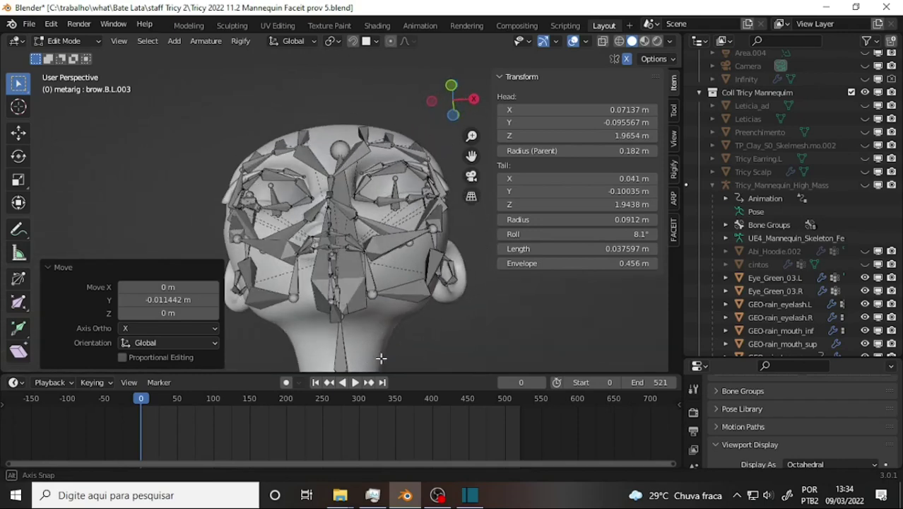
{"action": "middle_click_drag", "start_coordinate": [360, 86], "coordinate": [359, 140]}
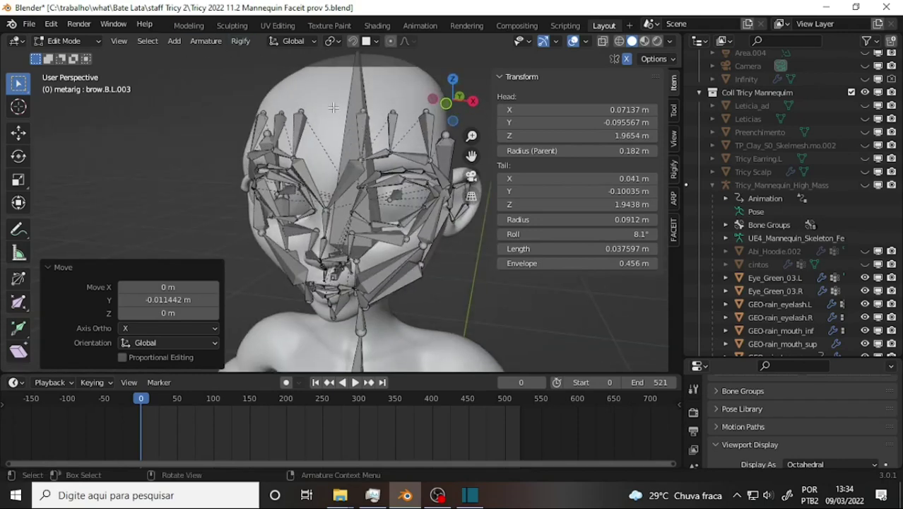
{"action": "scroll", "coordinate": [352, 118], "scroll_direction": "down", "scroll_amount": 5}
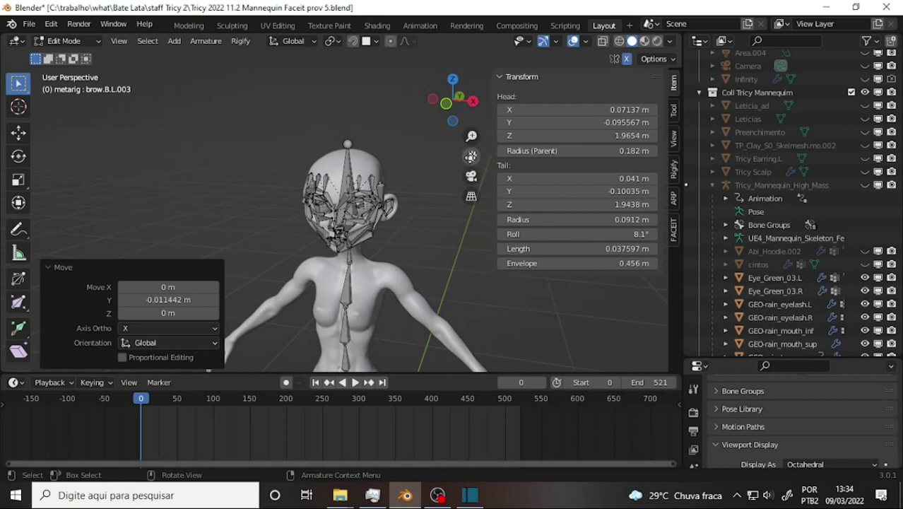
{"action": "left_click_drag", "start_coordinate": [471, 156], "coordinate": [419, 174]}
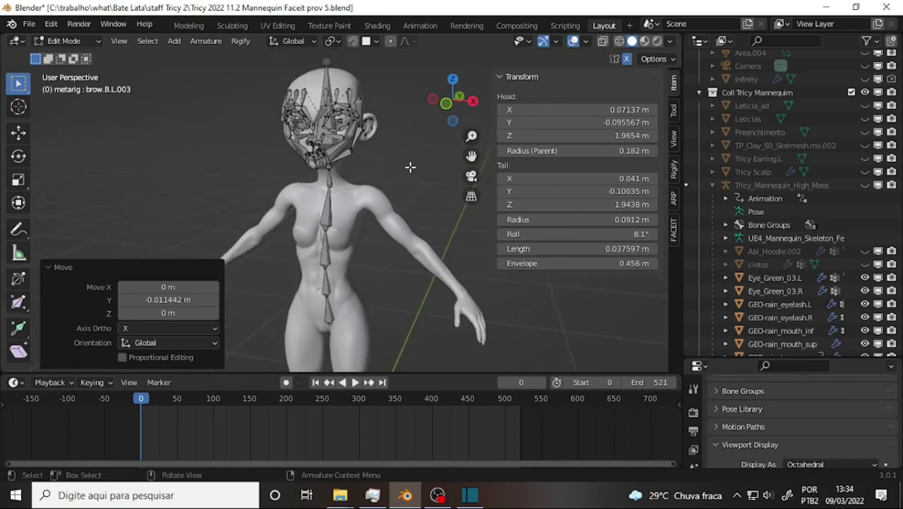
{"action": "scroll", "coordinate": [411, 174], "scroll_direction": "up", "scroll_amount": 4}
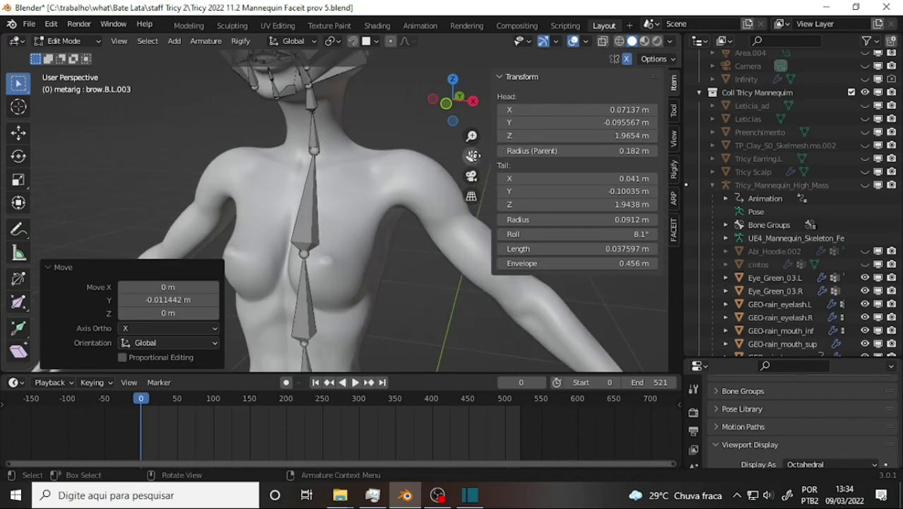
{"action": "left_click_drag", "start_coordinate": [471, 156], "coordinate": [495, 339]}
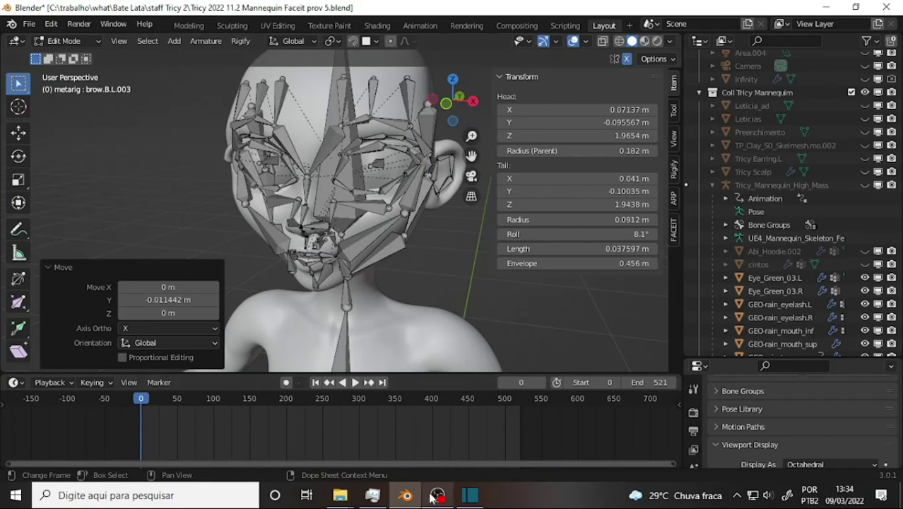
Step: Return to the 3D scene and orbit over the top and side of the head to check the facial bones
{"action": "left_click", "coordinate": [437, 495]}
{"action": "left_click", "coordinate": [433, 498]}
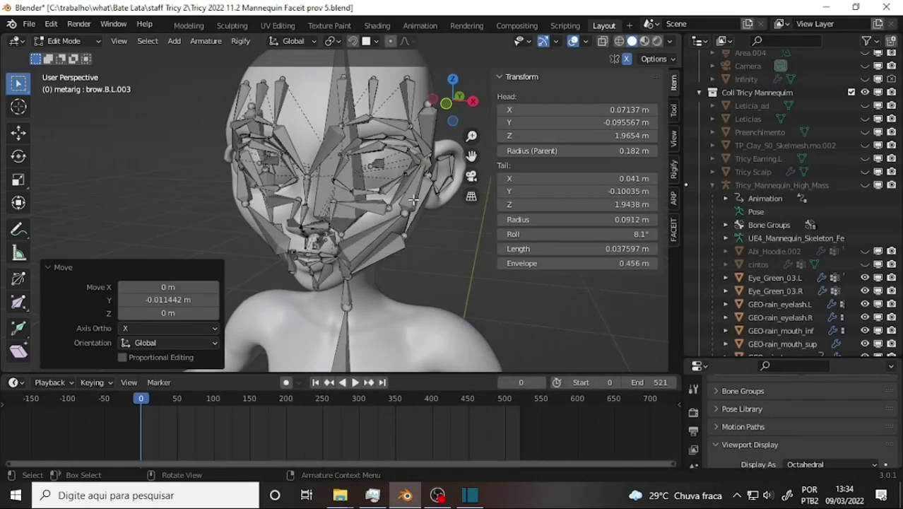
{"action": "mouse_move", "coordinate": [414, 200]}
{"action": "middle_mouse_down"}
{"action": "mouse_move", "coordinate": [452, 107]}
{"action": "mouse_move", "coordinate": [408, 161]}
{"action": "middle_mouse_up"}
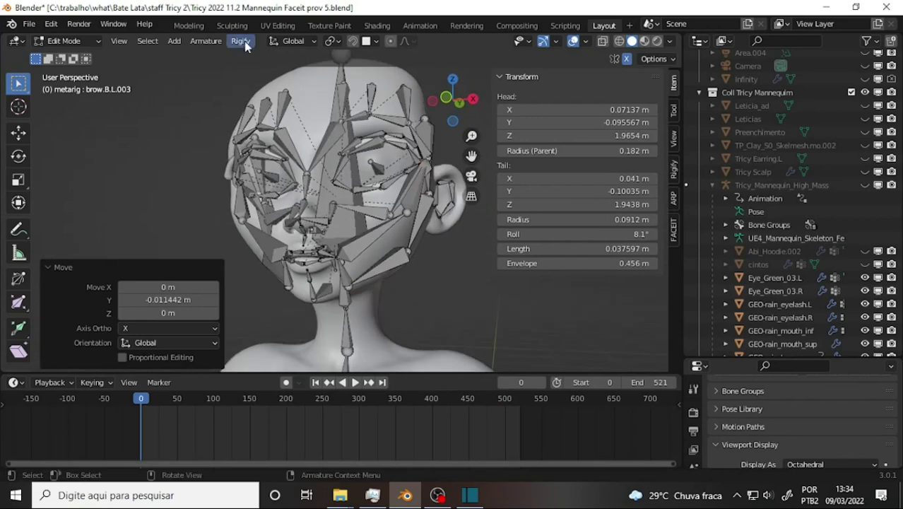
{"action": "scroll", "coordinate": [323, 94], "scroll_direction": "up", "scroll_amount": 3}
{"action": "scroll", "coordinate": [322, 102], "scroll_direction": "down", "scroll_amount": 5}
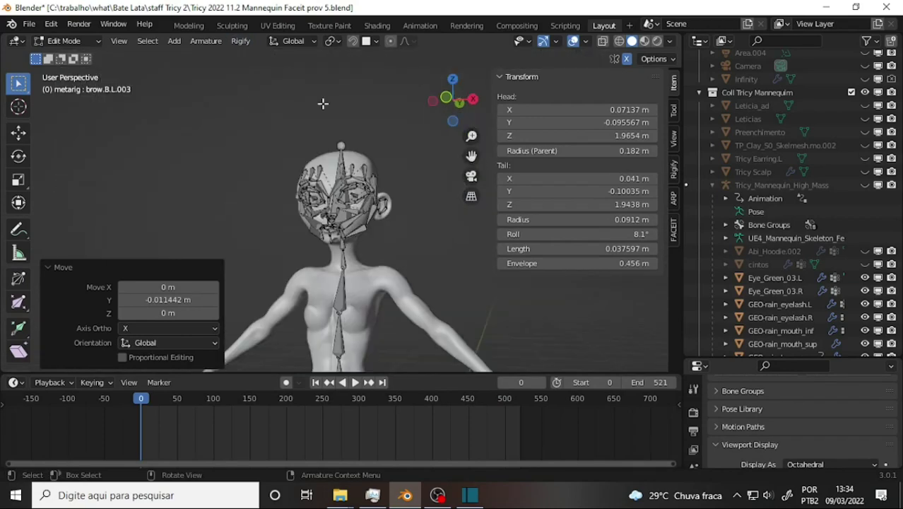
{"action": "scroll", "coordinate": [319, 99], "scroll_direction": "up", "scroll_amount": 1}
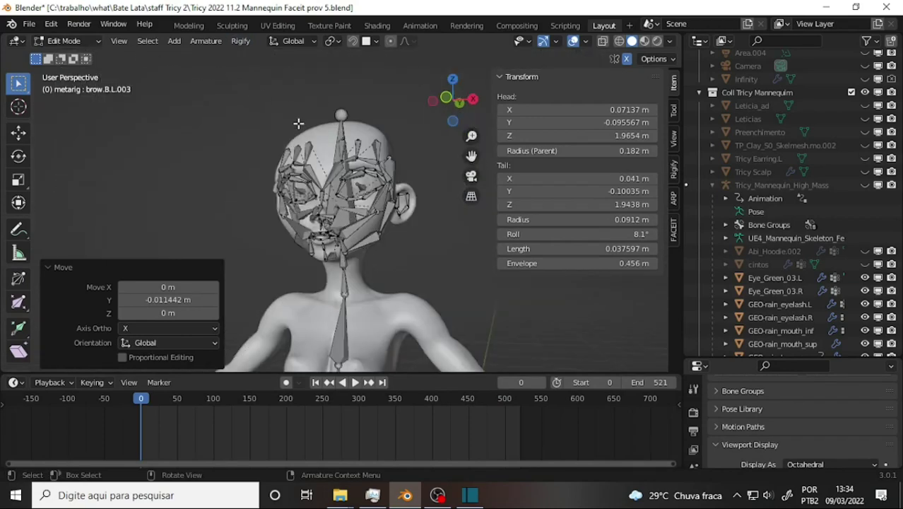
{"action": "scroll", "coordinate": [391, 143], "scroll_direction": "up", "scroll_amount": 3}
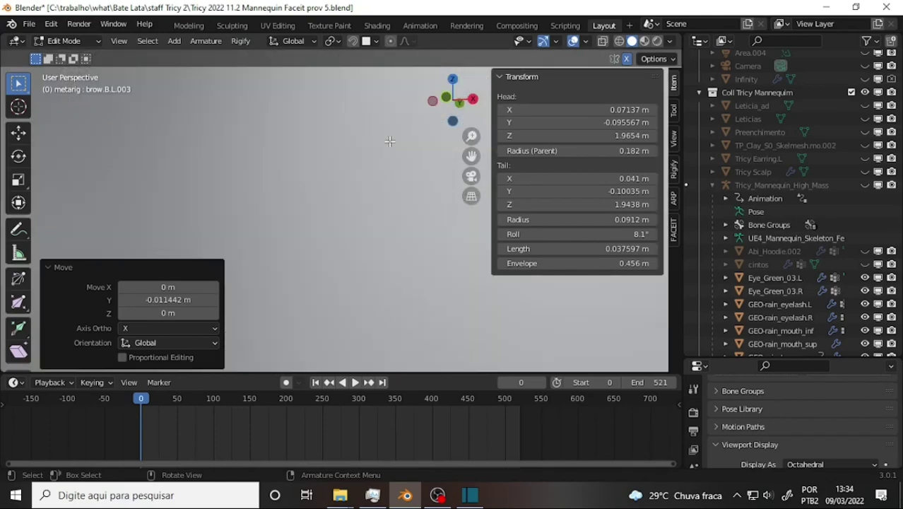
{"action": "scroll", "coordinate": [391, 142], "scroll_direction": "down", "scroll_amount": 2}
{"action": "mouse_move", "coordinate": [391, 143]}
{"action": "middle_mouse_down"}
{"action": "mouse_move", "coordinate": [342, 105]}
{"action": "mouse_move", "coordinate": [408, 156]}
{"action": "middle_mouse_up"}
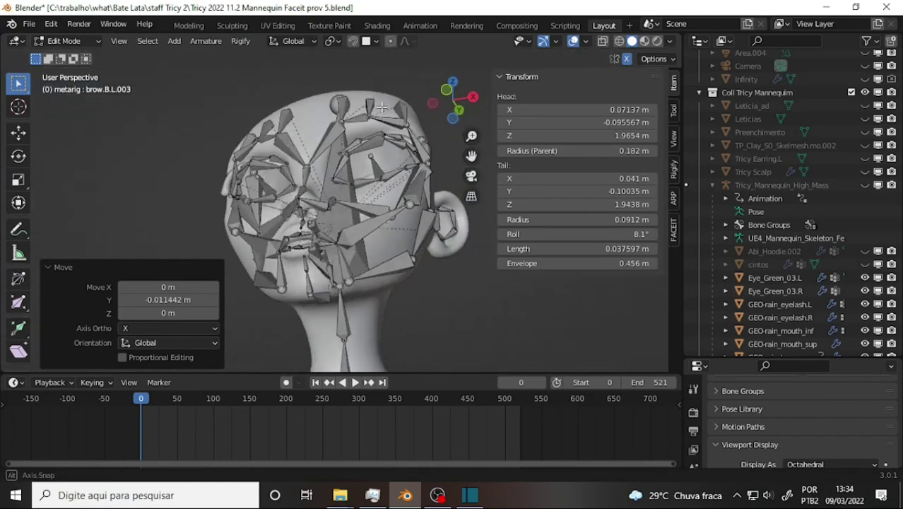
{"action": "scroll", "coordinate": [407, 155], "scroll_direction": "up", "scroll_amount": 2}
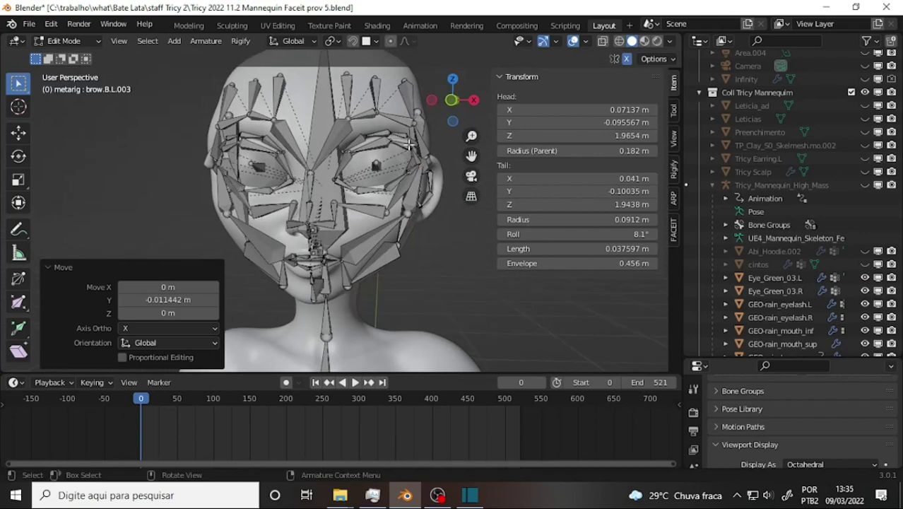
{"action": "scroll", "coordinate": [409, 138], "scroll_direction": "up", "scroll_amount": 3}
{"action": "scroll", "coordinate": [408, 136], "scroll_direction": "down", "scroll_amount": 2}
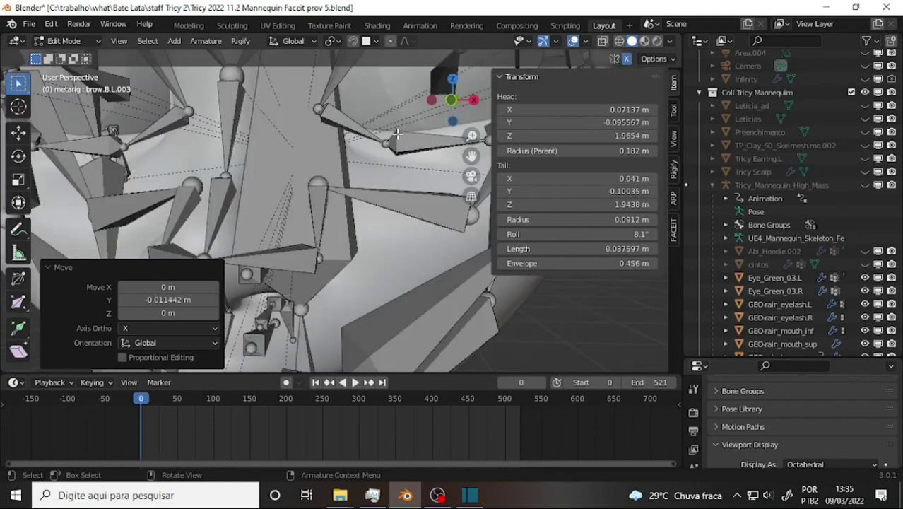
{"action": "mouse_move", "coordinate": [471, 159]}
{"action": "middle_mouse_down"}
{"action": "mouse_move", "coordinate": [327, 174]}
{"action": "mouse_move", "coordinate": [52, 65]}
{"action": "middle_mouse_up"}
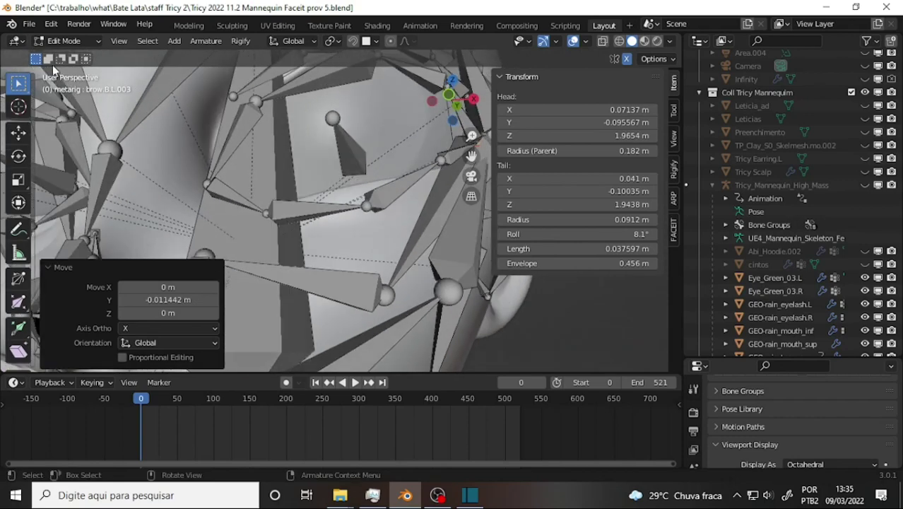
Step: In Object Mode, set the Eye_Green_03.L origin to its Center of Mass (Volume)
{"action": "left_click", "coordinate": [70, 46]}
{"action": "left_click", "coordinate": [84, 54]}
{"action": "left_click", "coordinate": [442, 137]}
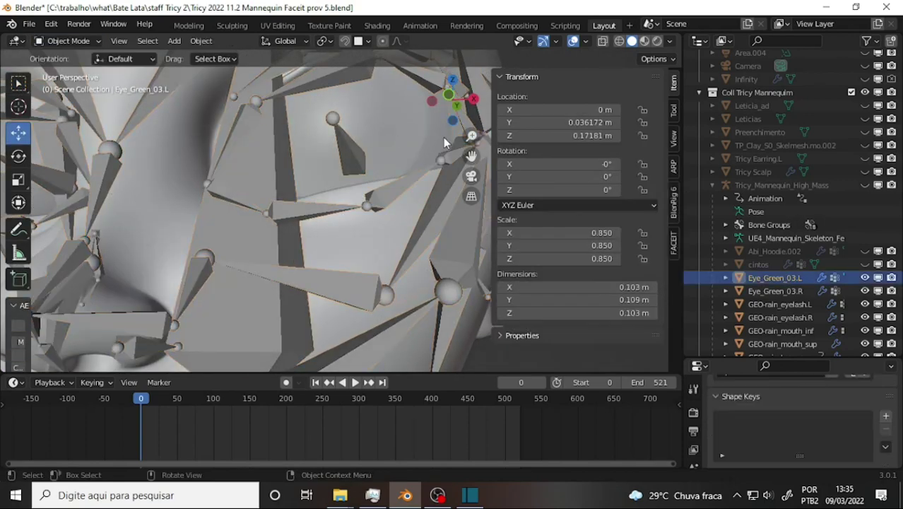
{"action": "key", "text": "Home"}
{"action": "scroll", "coordinate": [443, 143], "scroll_direction": "up", "scroll_amount": 3}
{"action": "mouse_move", "coordinate": [439, 136]}
{"action": "middle_mouse_down"}
{"action": "mouse_move", "coordinate": [378, 206]}
{"action": "mouse_move", "coordinate": [432, 146]}
{"action": "mouse_move", "coordinate": [424, 134]}
{"action": "middle_mouse_up"}
{"action": "left_click", "coordinate": [200, 41]}
{"action": "mouse_move", "coordinate": [223, 69]}
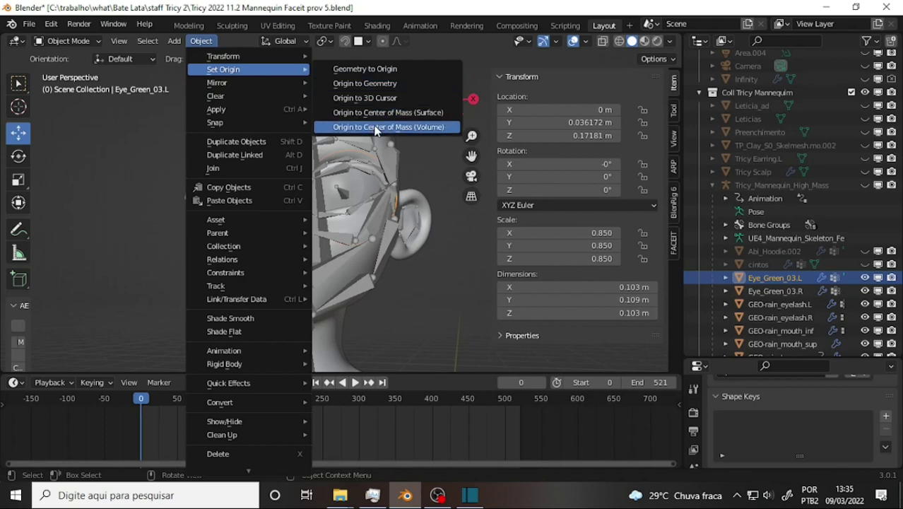
{"action": "left_click", "coordinate": [376, 134]}
Step: Set the Eye_Green_03.R origin to its Center of Mass (Volume) too
{"action": "left_click_drag", "start_coordinate": [456, 99], "coordinate": [421, 122]}
{"action": "left_click", "coordinate": [217, 178]}
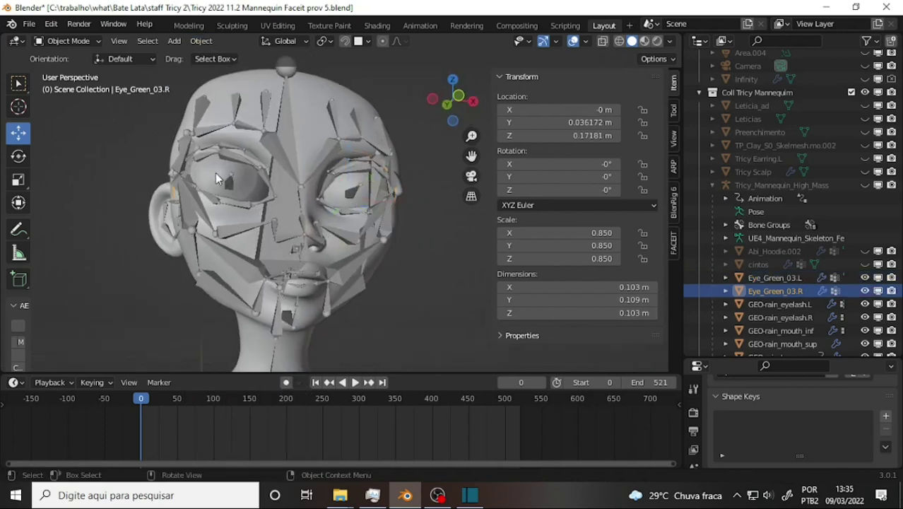
{"action": "left_click", "coordinate": [202, 41]}
{"action": "mouse_move", "coordinate": [223, 69]}
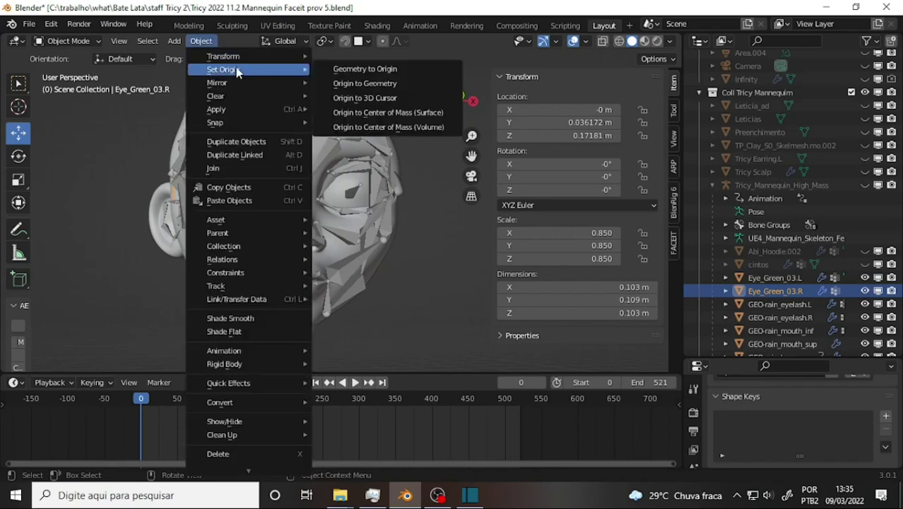
{"action": "left_click", "coordinate": [388, 127]}
Step: Reselect the left eye mesh and orbit in close around the eye bones
{"action": "key", "text": "KP_Decimal"}
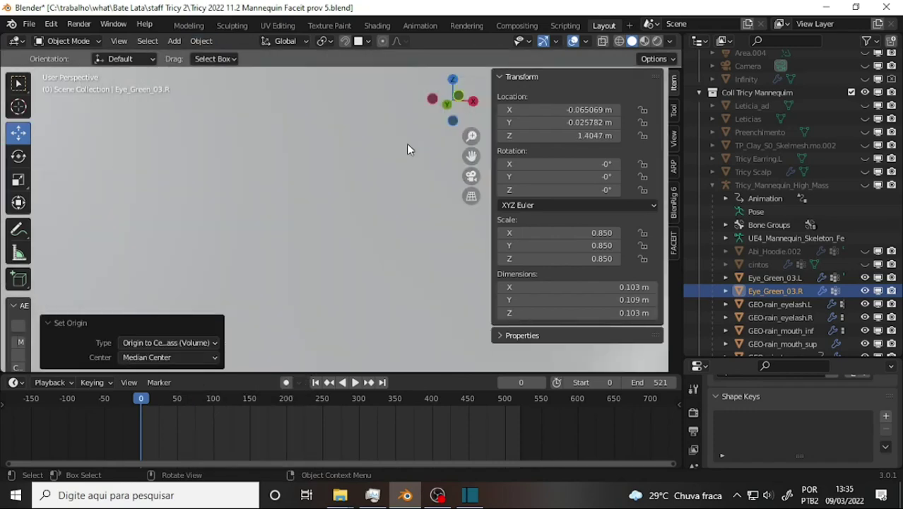
{"action": "scroll", "coordinate": [406, 148], "scroll_direction": "down", "scroll_amount": 5}
{"action": "mouse_move", "coordinate": [402, 145]}
{"action": "middle_mouse_down"}
{"action": "mouse_move", "coordinate": [315, 169]}
{"action": "mouse_move", "coordinate": [360, 152]}
{"action": "middle_mouse_up"}
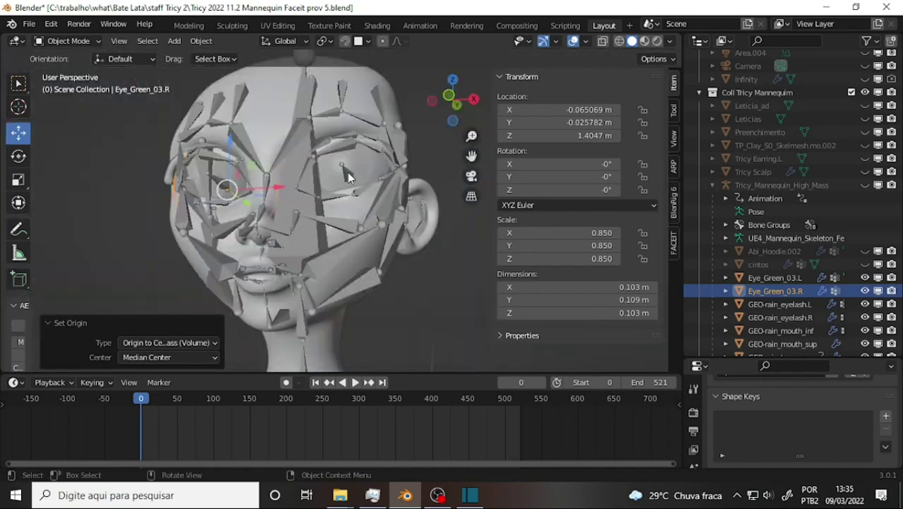
{"action": "left_click", "coordinate": [360, 169]}
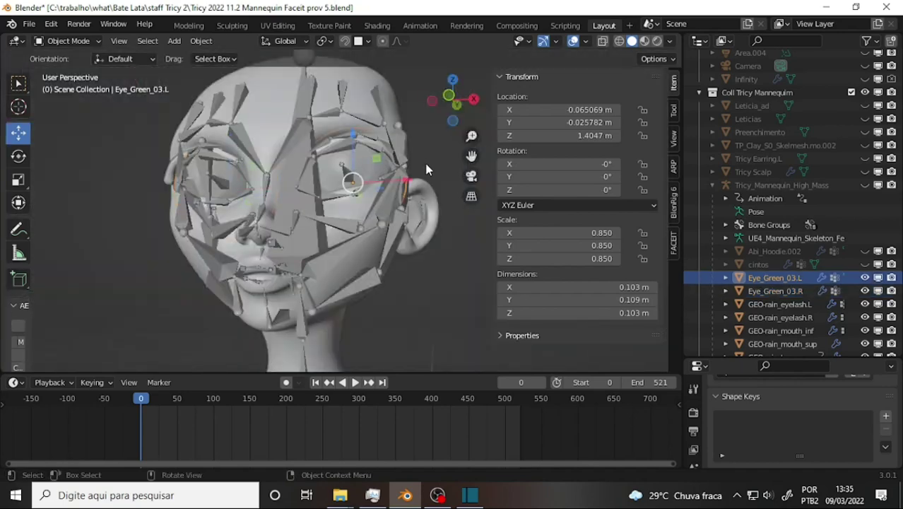
{"action": "mouse_move", "coordinate": [408, 144]}
{"action": "middle_mouse_down"}
{"action": "mouse_move", "coordinate": [280, 185]}
{"action": "mouse_move", "coordinate": [286, 146]}
{"action": "middle_mouse_up"}
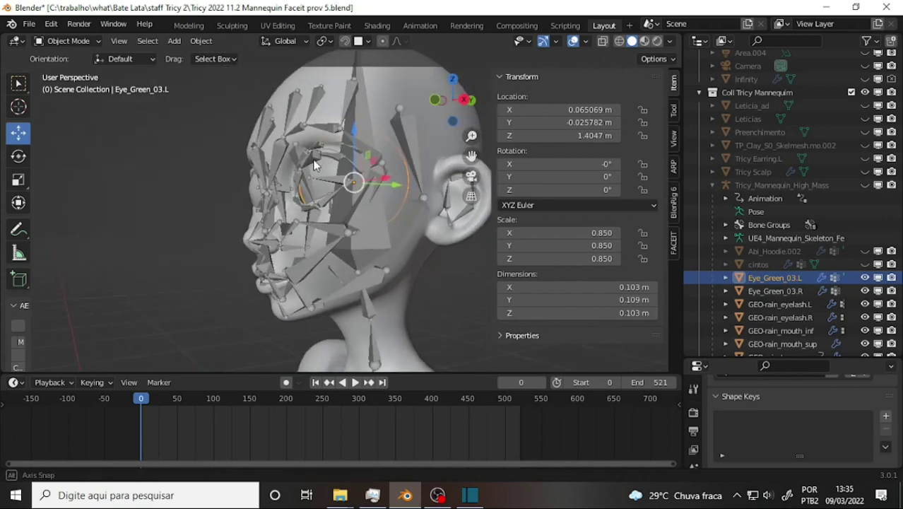
{"action": "scroll", "coordinate": [419, 136], "scroll_direction": "up", "scroll_amount": 5}
{"action": "scroll", "coordinate": [418, 134], "scroll_direction": "down", "scroll_amount": 5}
{"action": "scroll", "coordinate": [418, 134], "scroll_direction": "up", "scroll_amount": 5}
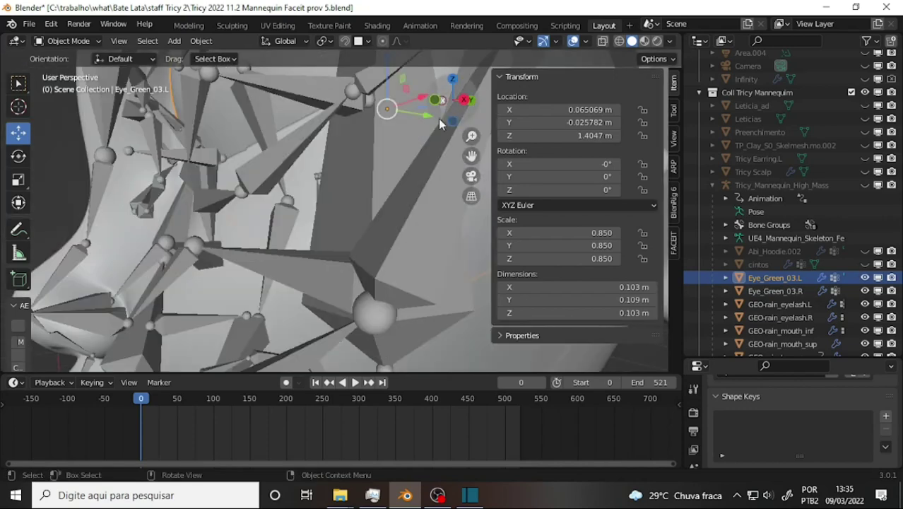
{"action": "mouse_move", "coordinate": [471, 152]}
{"action": "left_mouse_down"}
{"action": "mouse_move", "coordinate": [452, 177]}
{"action": "mouse_move", "coordinate": [452, 151]}
{"action": "left_mouse_up"}
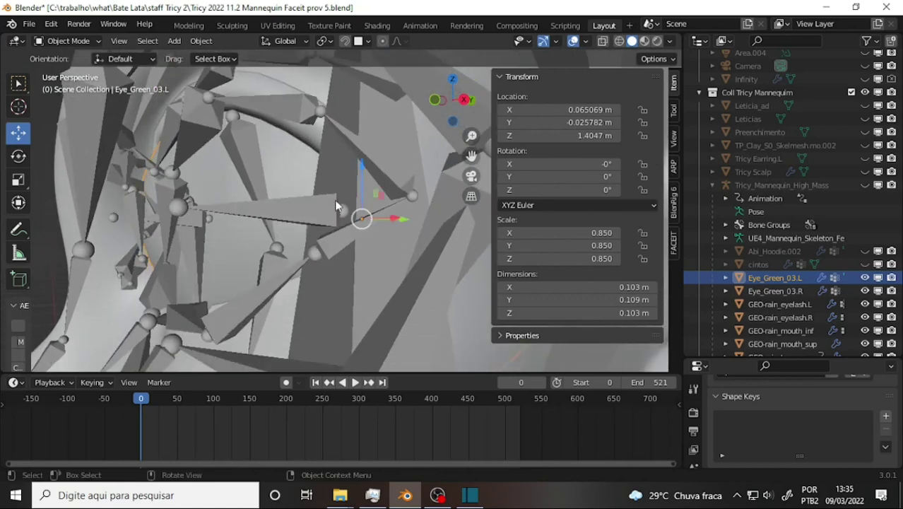
{"action": "mouse_move", "coordinate": [323, 193]}
{"action": "middle_mouse_down"}
{"action": "mouse_move", "coordinate": [375, 147]}
{"action": "mouse_move", "coordinate": [377, 115]}
{"action": "middle_mouse_up"}
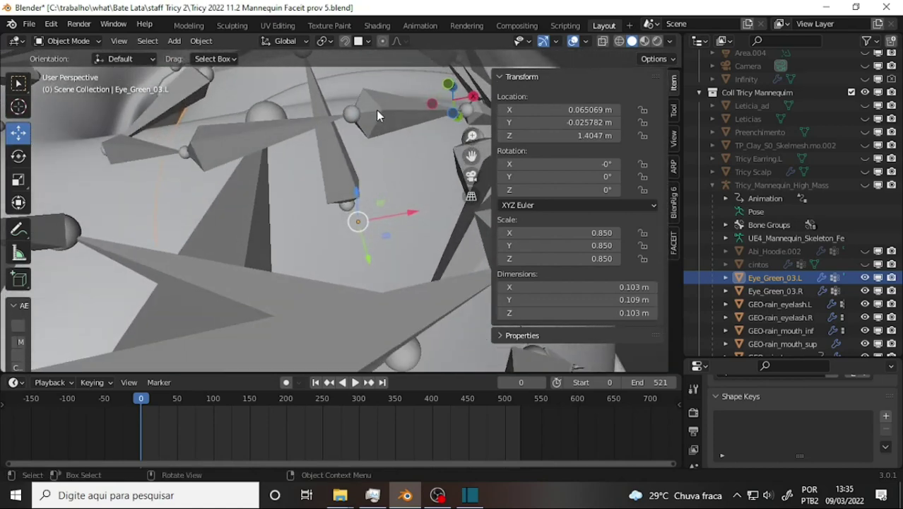
Step: Snap the 3D cursor to the left eye's centre, then select the face metarig
{"action": "left_click", "coordinate": [21, 111]}
{"action": "key", "text": "shift+s"}
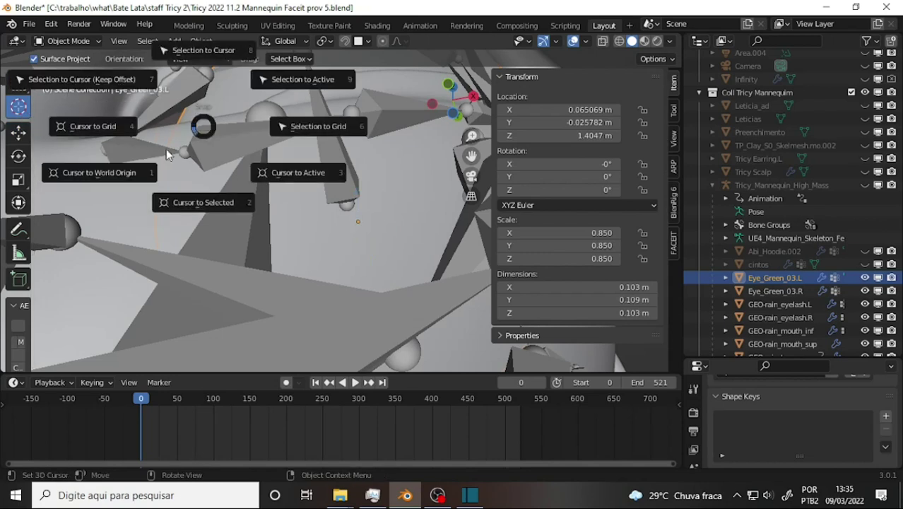
{"action": "left_click", "coordinate": [189, 205]}
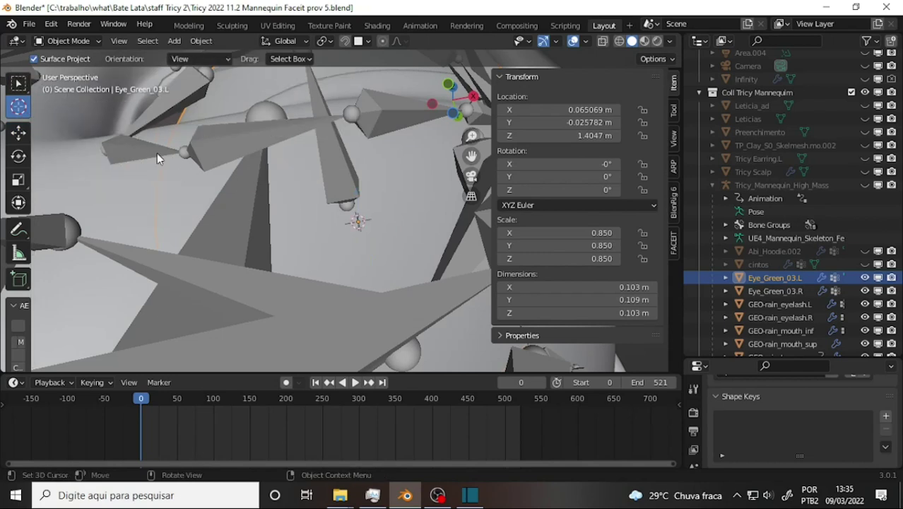
{"action": "key", "text": "w"}
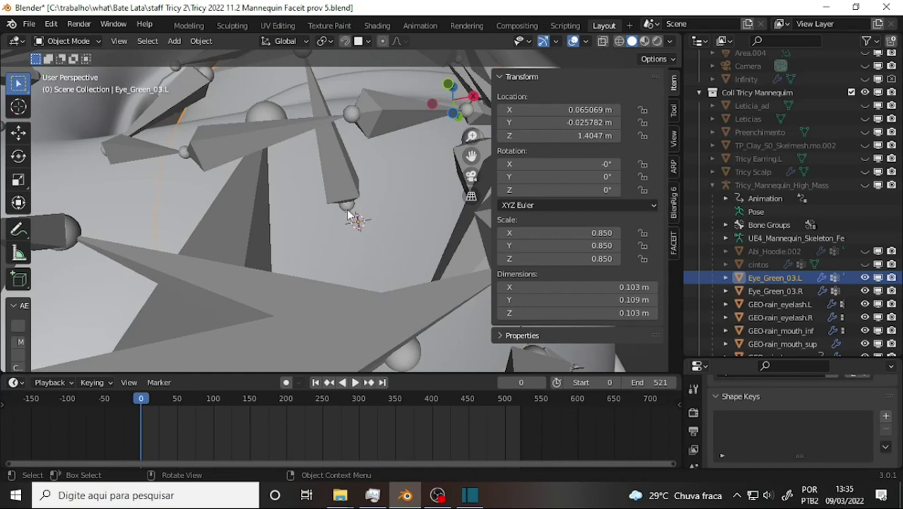
{"action": "left_click", "coordinate": [340, 191]}
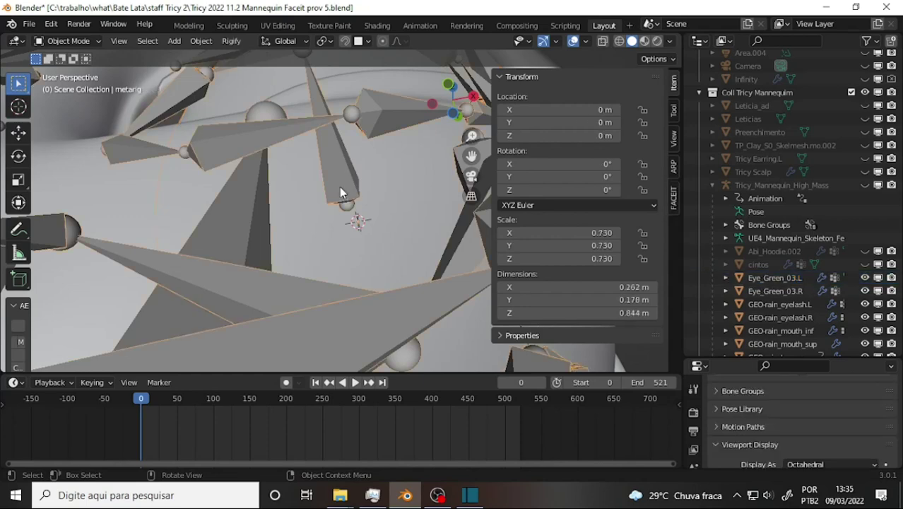
Step: Put the metarig in Edit Mode and snap the selected bone tip to the 3D cursor
{"action": "left_click", "coordinate": [69, 41]}
{"action": "left_click", "coordinate": [80, 73]}
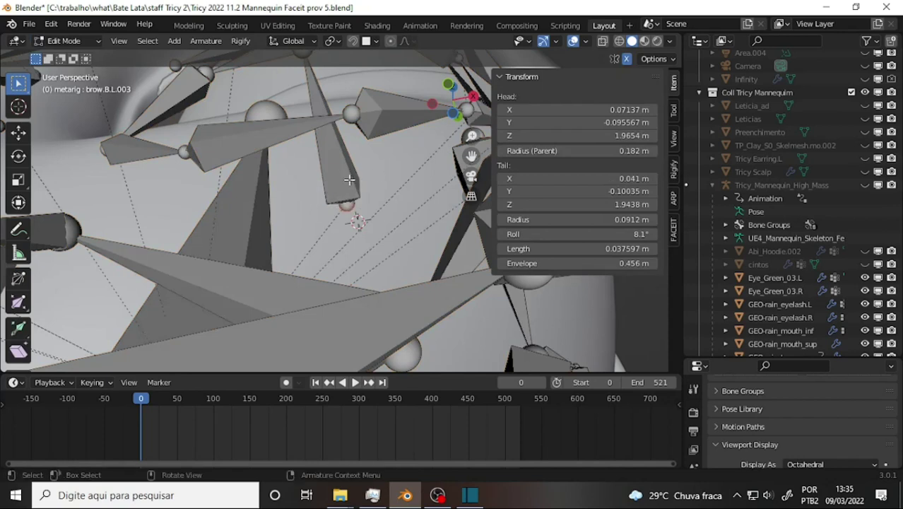
{"action": "key", "text": "shift+s"}
{"action": "left_click", "coordinate": [349, 101]}
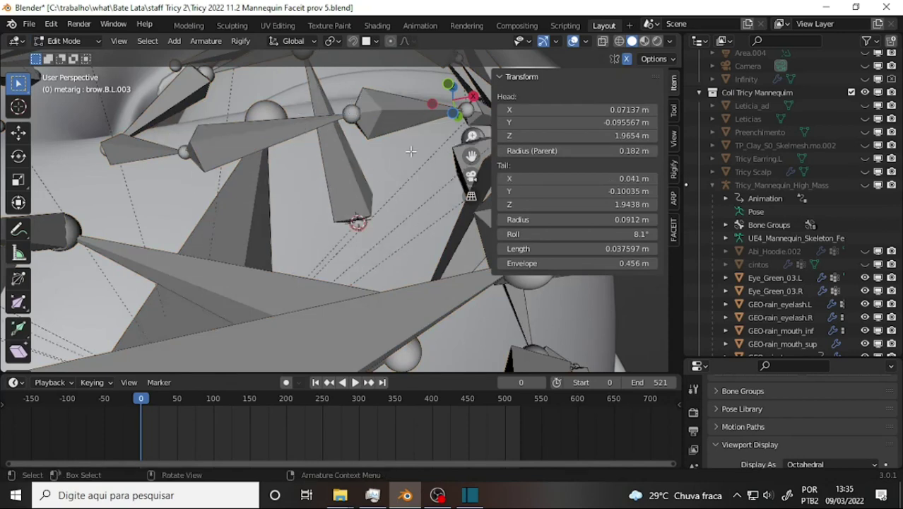
{"action": "mouse_move", "coordinate": [408, 152]}
{"action": "middle_mouse_down"}
{"action": "mouse_move", "coordinate": [358, 218]}
{"action": "mouse_move", "coordinate": [346, 268]}
{"action": "mouse_move", "coordinate": [459, 275]}
{"action": "mouse_move", "coordinate": [359, 218]}
{"action": "mouse_move", "coordinate": [339, 231]}
{"action": "mouse_move", "coordinate": [376, 235]}
{"action": "middle_mouse_up"}
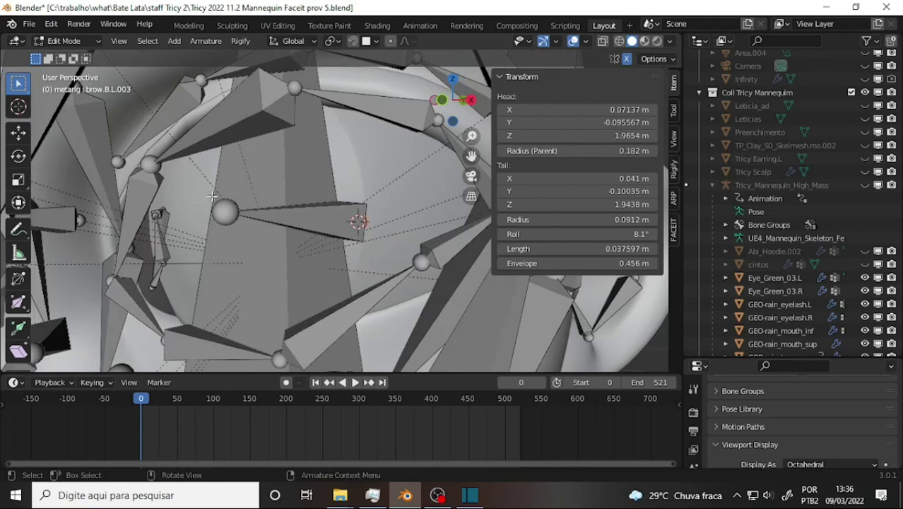
Step: Move the bone joint beside the eye about 0.015 m along Y
{"action": "left_click_drag", "start_coordinate": [241, 229], "coordinate": [242, 229]}
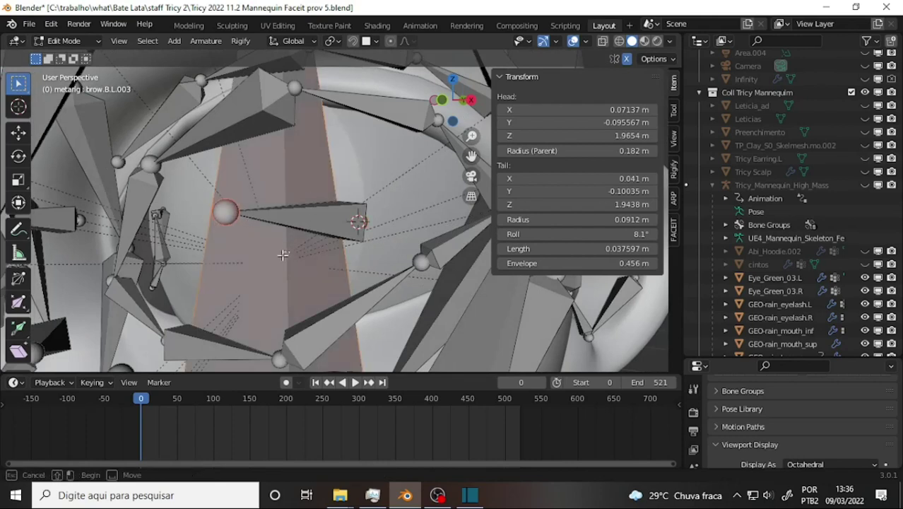
{"action": "left_click_drag", "start_coordinate": [244, 280], "coordinate": [243, 279]}
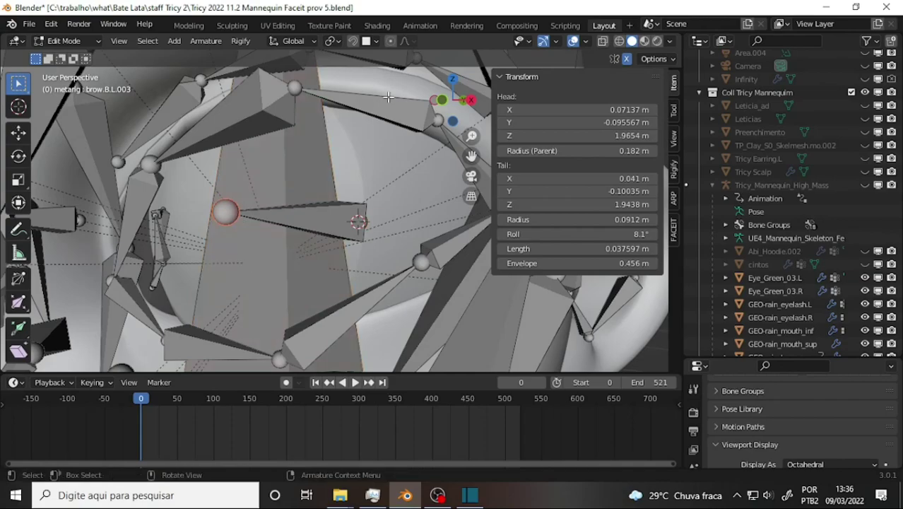
{"action": "mouse_move", "coordinate": [244, 279]}
{"action": "middle_mouse_down"}
{"action": "mouse_move", "coordinate": [278, 161]}
{"action": "mouse_move", "coordinate": [275, 126]}
{"action": "mouse_move", "coordinate": [252, 111]}
{"action": "mouse_move", "coordinate": [346, 326]}
{"action": "mouse_move", "coordinate": [416, 311]}
{"action": "mouse_move", "coordinate": [419, 263]}
{"action": "mouse_move", "coordinate": [257, 101]}
{"action": "mouse_move", "coordinate": [262, 114]}
{"action": "middle_mouse_up"}
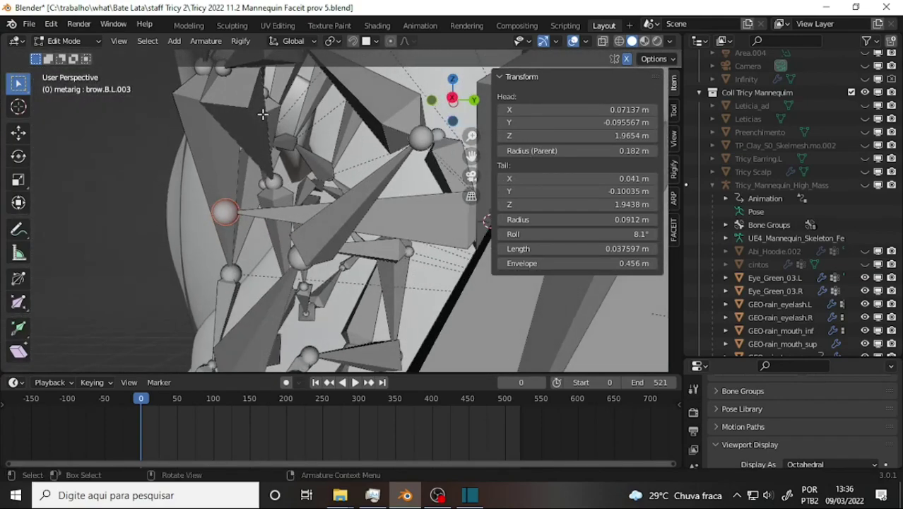
{"action": "key", "text": "g"}
{"action": "key", "text": "y"}
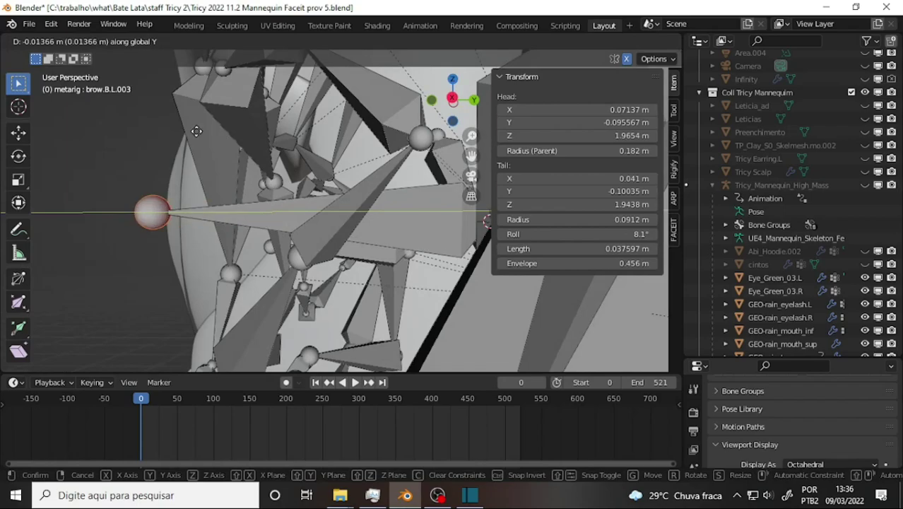
{"action": "left_click", "coordinate": [188, 130]}
Step: Inspect the armature from back to front and return to Object Mode
{"action": "mouse_move", "coordinate": [198, 127]}
{"action": "middle_mouse_down"}
{"action": "mouse_move", "coordinate": [411, 127]}
{"action": "mouse_move", "coordinate": [411, 362]}
{"action": "mouse_move", "coordinate": [343, 61]}
{"action": "mouse_move", "coordinate": [416, 296]}
{"action": "mouse_move", "coordinate": [397, 163]}
{"action": "mouse_move", "coordinate": [382, 125]}
{"action": "middle_mouse_up"}
{"action": "scroll", "coordinate": [400, 171], "scroll_direction": "up", "scroll_amount": 3}
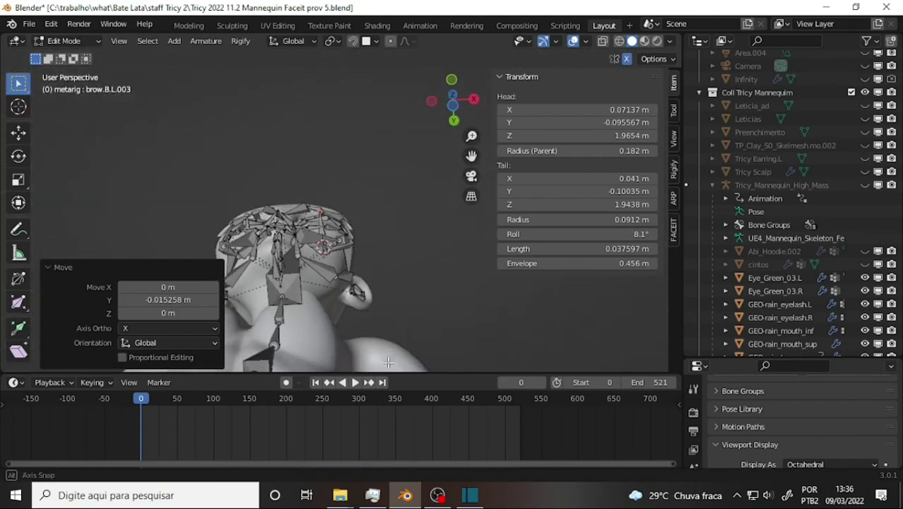
{"action": "mouse_move", "coordinate": [397, 81]}
{"action": "middle_mouse_down"}
{"action": "mouse_move", "coordinate": [262, 147]}
{"action": "mouse_move", "coordinate": [256, 168]}
{"action": "mouse_move", "coordinate": [399, 168]}
{"action": "mouse_move", "coordinate": [380, 143]}
{"action": "mouse_move", "coordinate": [378, 152]}
{"action": "middle_mouse_up"}
{"action": "scroll", "coordinate": [383, 154], "scroll_direction": "up", "scroll_amount": 2}
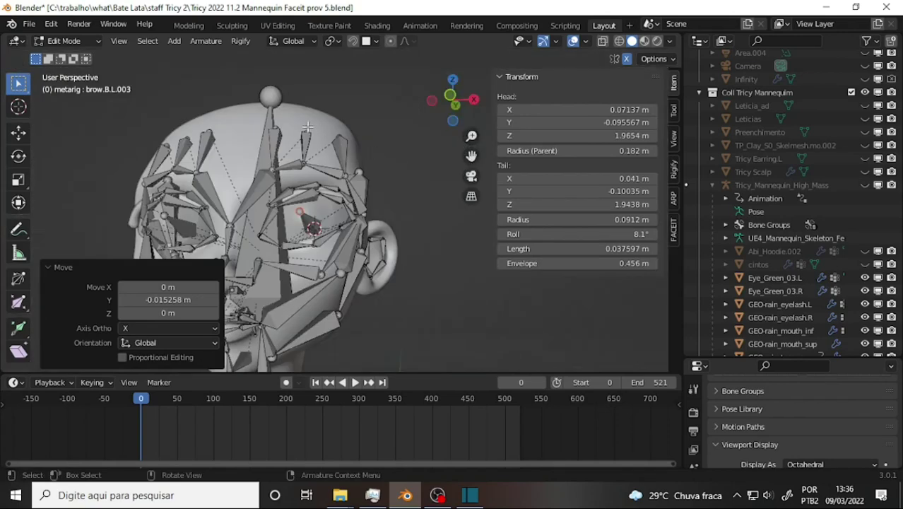
{"action": "left_click", "coordinate": [64, 43]}
{"action": "left_click", "coordinate": [74, 55]}
Step: Select the TricyRain_nude head mesh and orbit and pan in close around the rig
{"action": "left_click", "coordinate": [313, 120]}
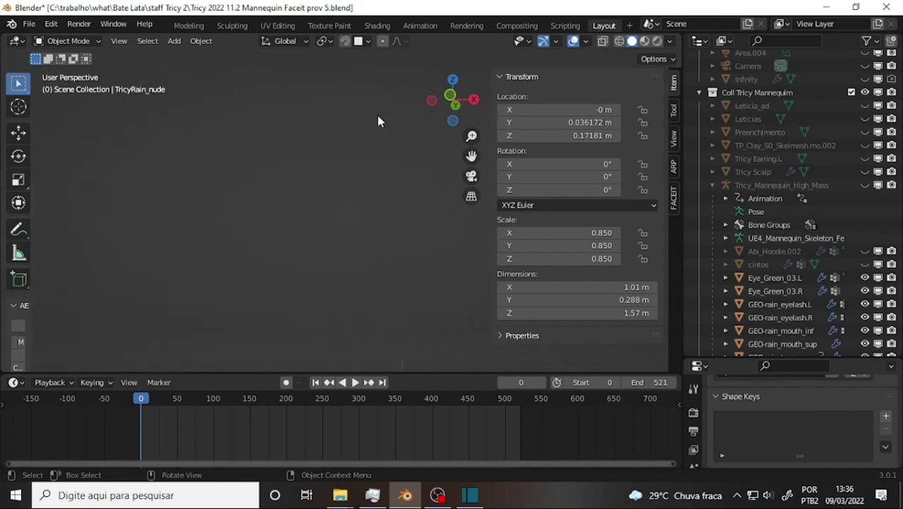
{"action": "mouse_move", "coordinate": [378, 128]}
{"action": "middle_mouse_down"}
{"action": "mouse_move", "coordinate": [381, 115]}
{"action": "mouse_move", "coordinate": [250, 106]}
{"action": "mouse_move", "coordinate": [467, 142]}
{"action": "middle_mouse_up"}
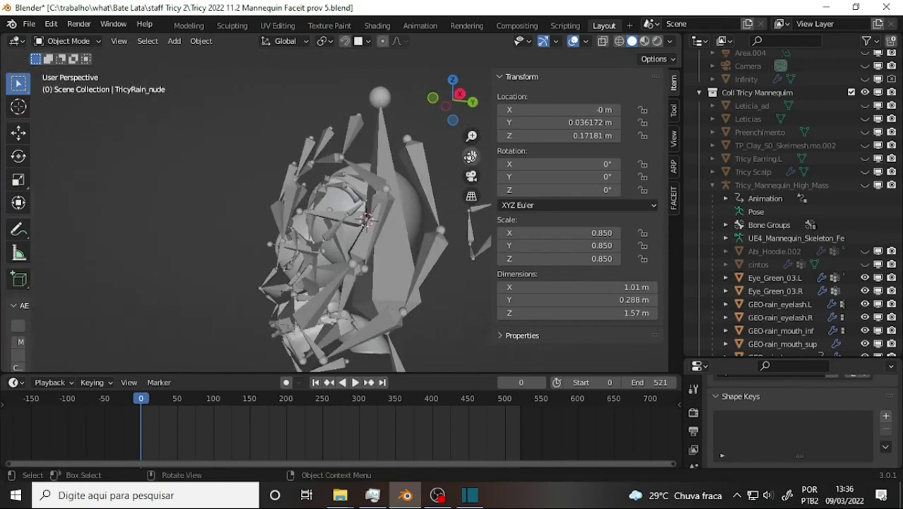
{"action": "left_click_drag", "start_coordinate": [471, 156], "coordinate": [368, 198]}
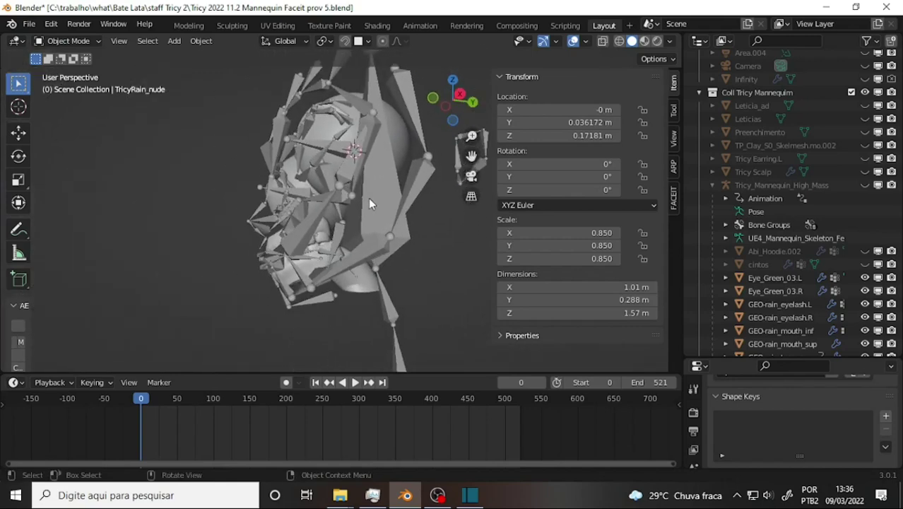
{"action": "scroll", "coordinate": [368, 200], "scroll_direction": "up", "scroll_amount": 3}
{"action": "scroll", "coordinate": [368, 200], "scroll_direction": "up", "scroll_amount": 3}
{"action": "left_click_drag", "start_coordinate": [471, 156], "coordinate": [471, 156]}
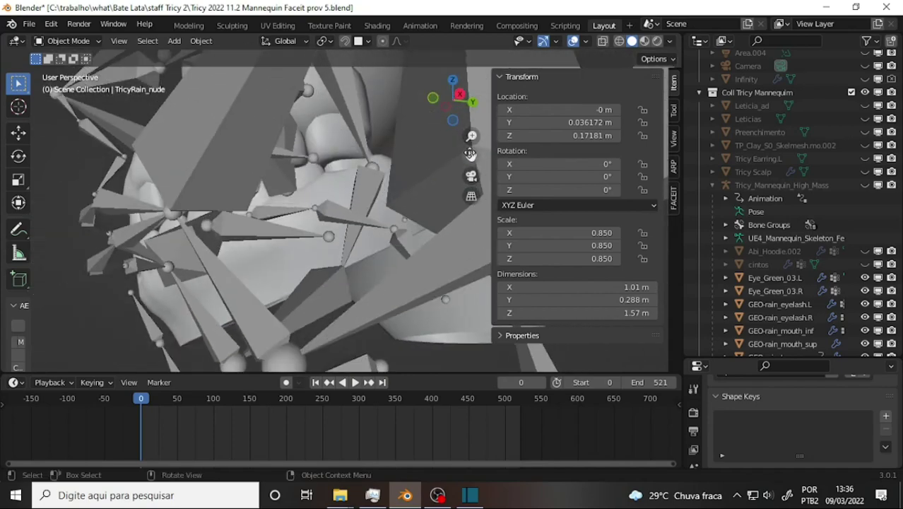
{"action": "mouse_move", "coordinate": [267, 197]}
{"action": "middle_mouse_down"}
{"action": "mouse_move", "coordinate": [292, 262]}
{"action": "mouse_move", "coordinate": [325, 228]}
{"action": "middle_mouse_up"}
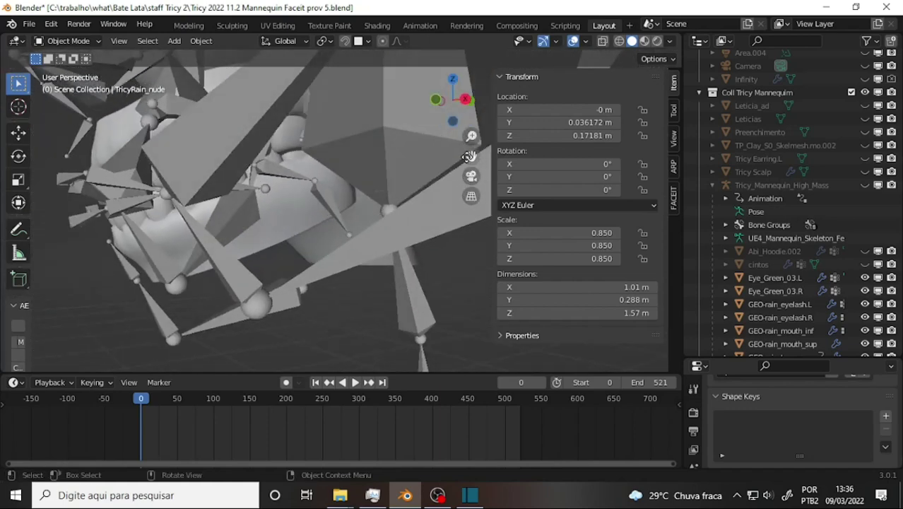
{"action": "left_click_drag", "start_coordinate": [471, 156], "coordinate": [443, 136]}
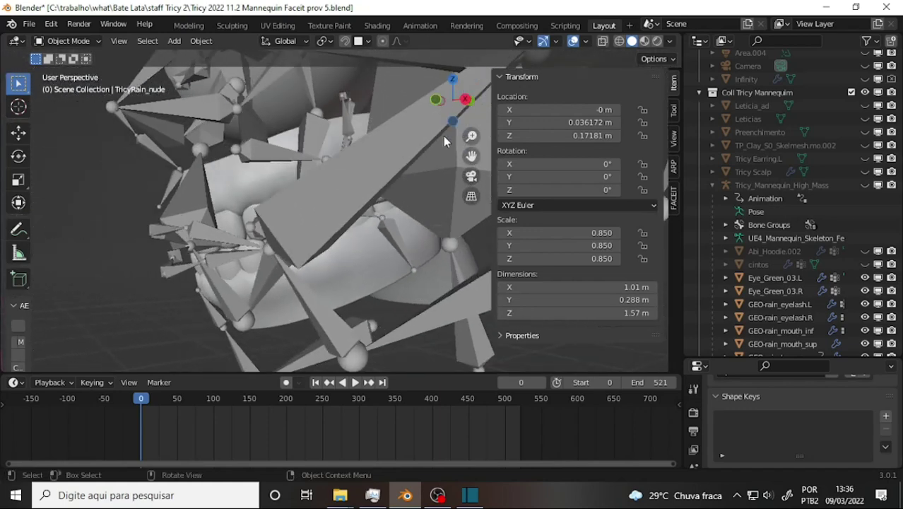
Step: Switch to Right Orthographic, zoom onto the mouth and select the metarig armature
{"action": "key", "text": "KP_3"}
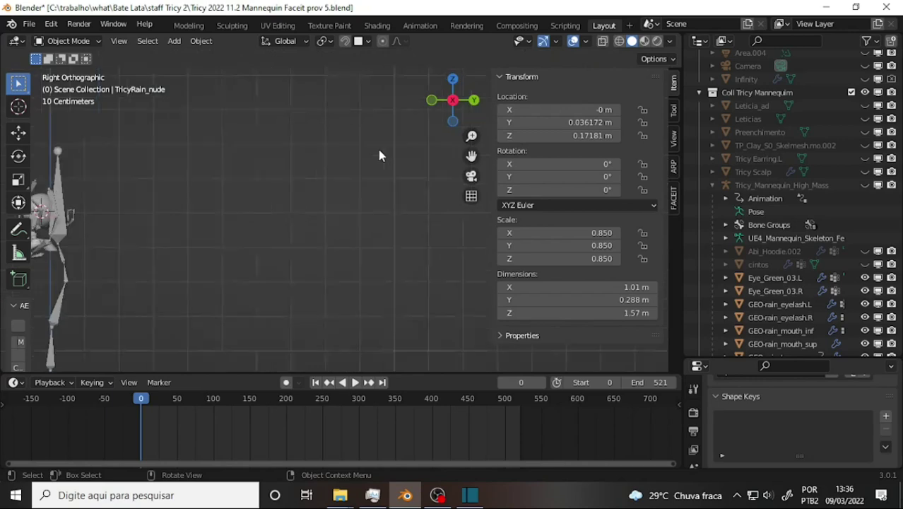
{"action": "left_click_drag", "start_coordinate": [471, 155], "coordinate": [347, 224]}
{"action": "scroll", "coordinate": [347, 224], "scroll_direction": "up", "scroll_amount": 3}
{"action": "scroll", "coordinate": [346, 224], "scroll_direction": "up", "scroll_amount": 2}
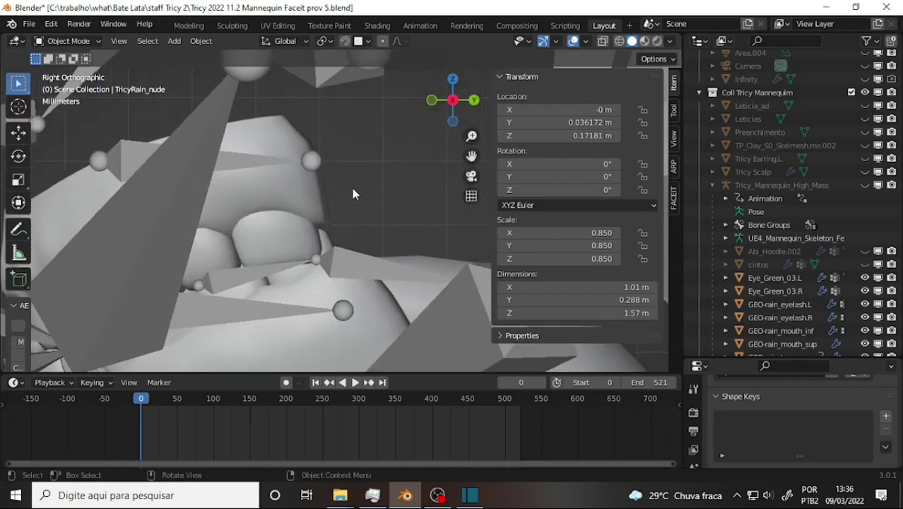
{"action": "scroll", "coordinate": [360, 198], "scroll_direction": "up", "scroll_amount": 1}
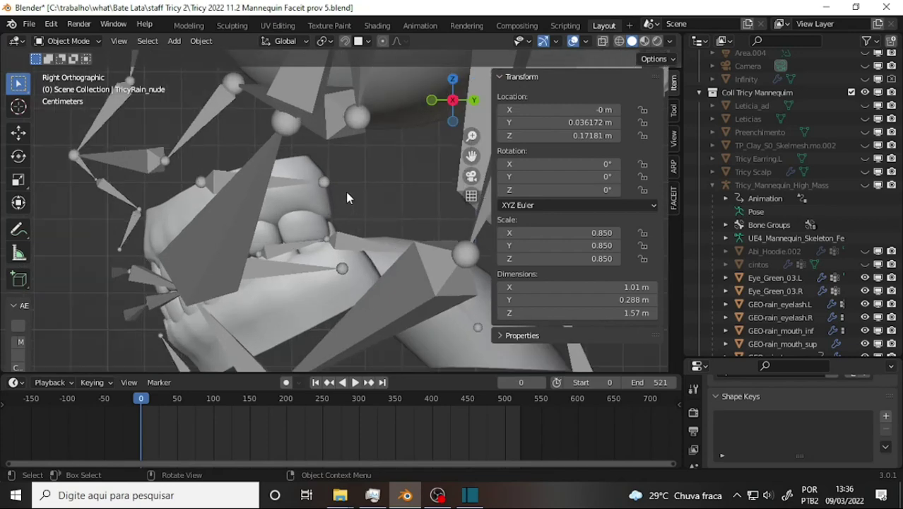
{"action": "left_click", "coordinate": [287, 185]}
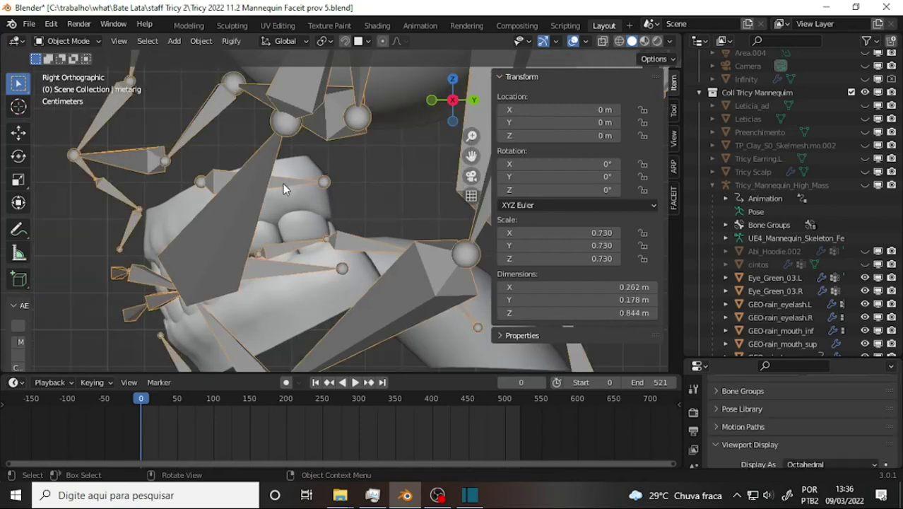
Step: In Edit Mode, move the teeth.T bone down and tilt it to fit the upper teeth
{"action": "left_click", "coordinate": [78, 41]}
{"action": "left_click", "coordinate": [67, 71]}
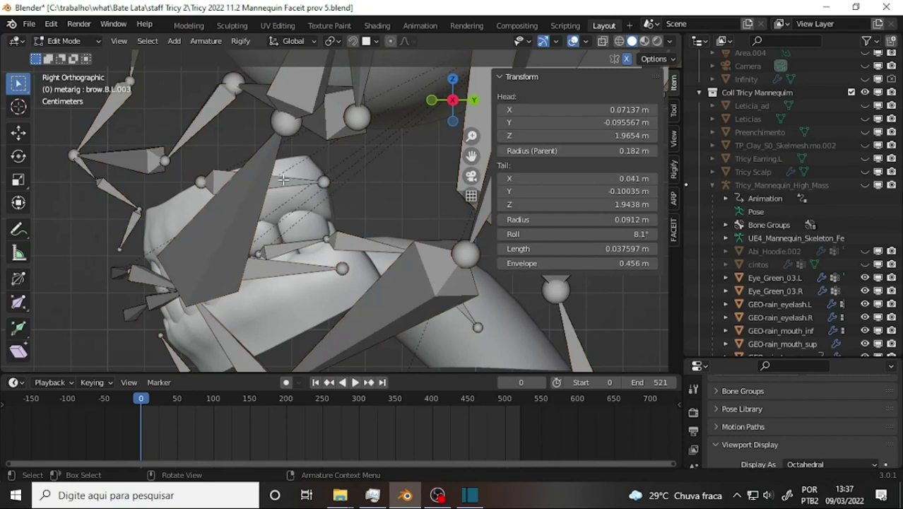
{"action": "left_click", "coordinate": [286, 179]}
{"action": "key", "text": "g"}
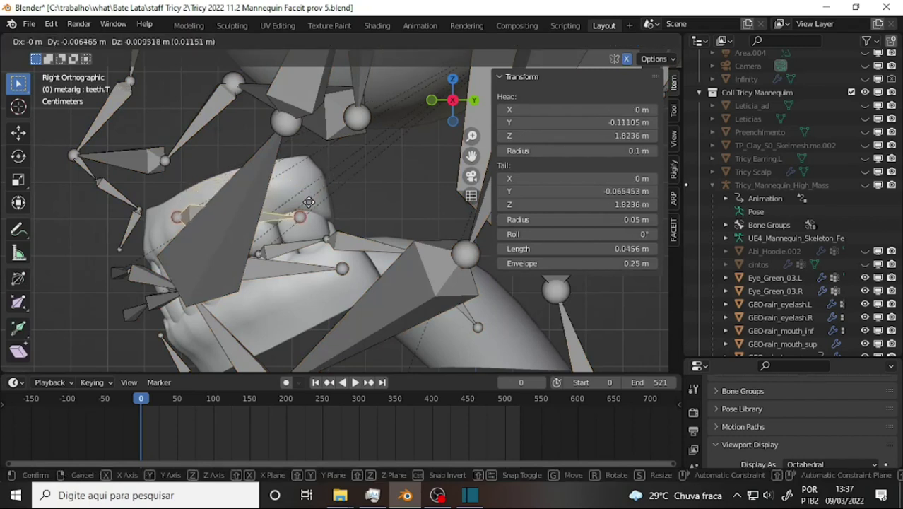
{"action": "left_click", "coordinate": [300, 218]}
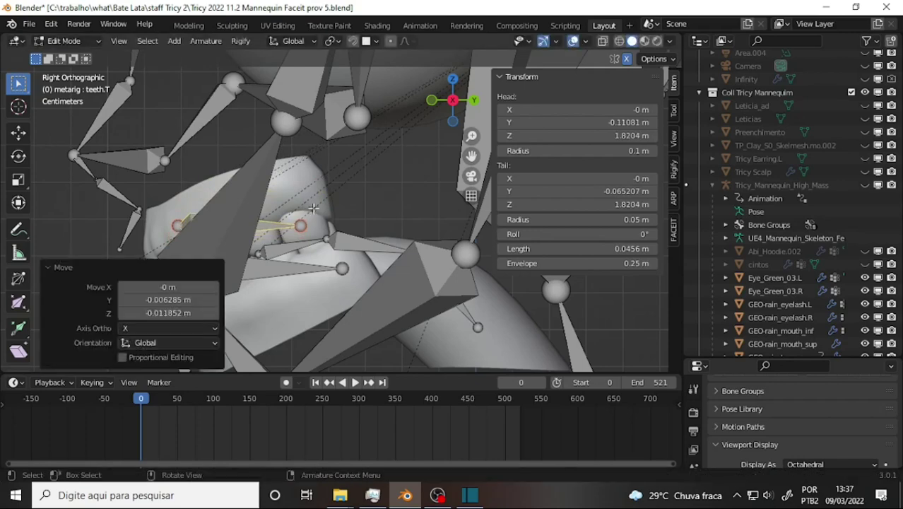
{"action": "key", "text": "r"}
{"action": "left_click", "coordinate": [319, 169]}
{"action": "scroll", "coordinate": [391, 179], "scroll_direction": "down", "scroll_amount": 1}
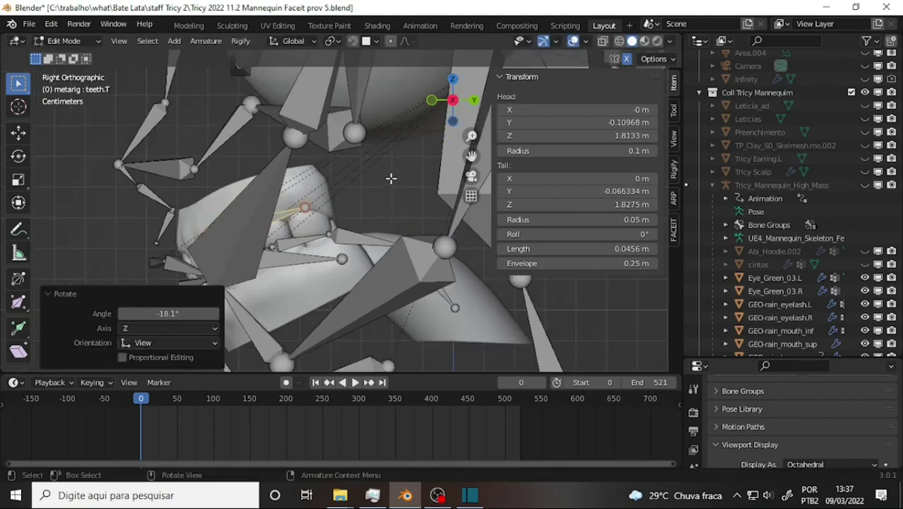
Step: Rotate teeth.B -17.7° and move it -0.007973 m in Y, -0.006896 m in Z
{"action": "left_click", "coordinate": [285, 259]}
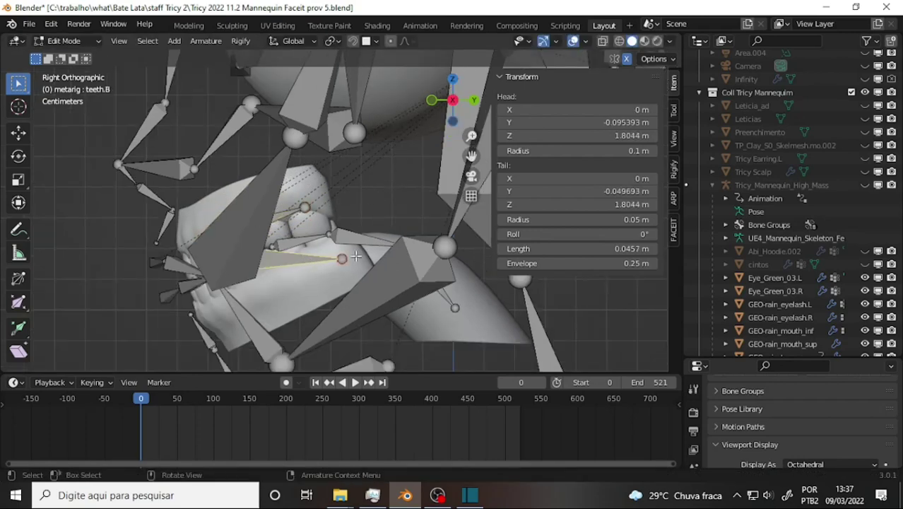
{"action": "key", "text": "r"}
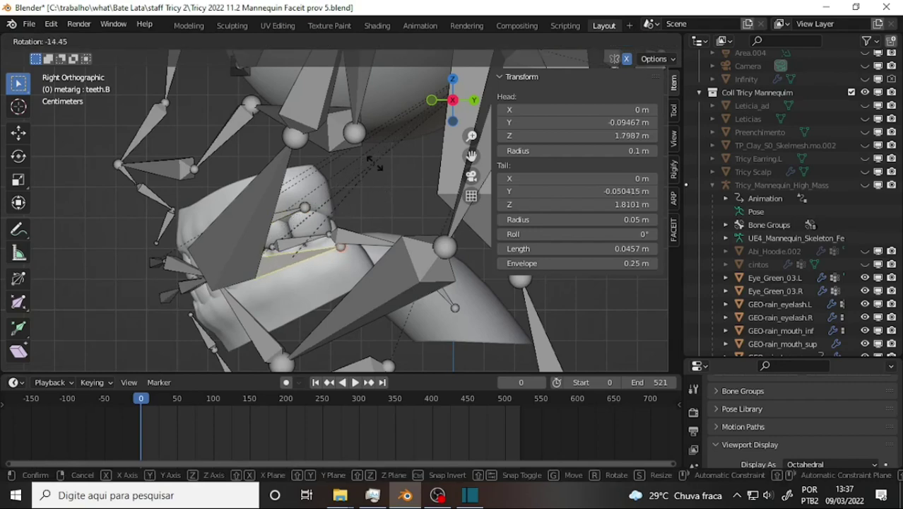
{"action": "left_click", "coordinate": [371, 175]}
{"action": "key", "text": "g"}
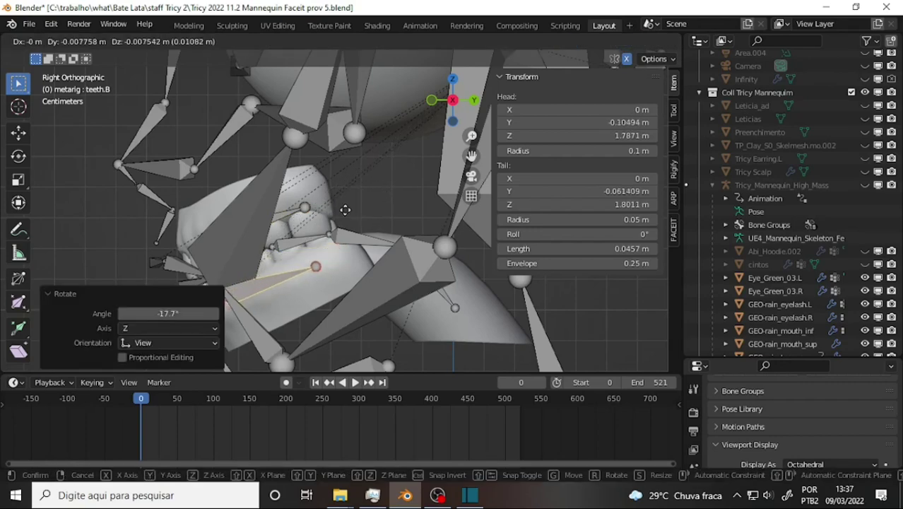
{"action": "left_click", "coordinate": [337, 163]}
{"action": "middle_click_drag", "start_coordinate": [337, 164], "coordinate": [369, 186]}
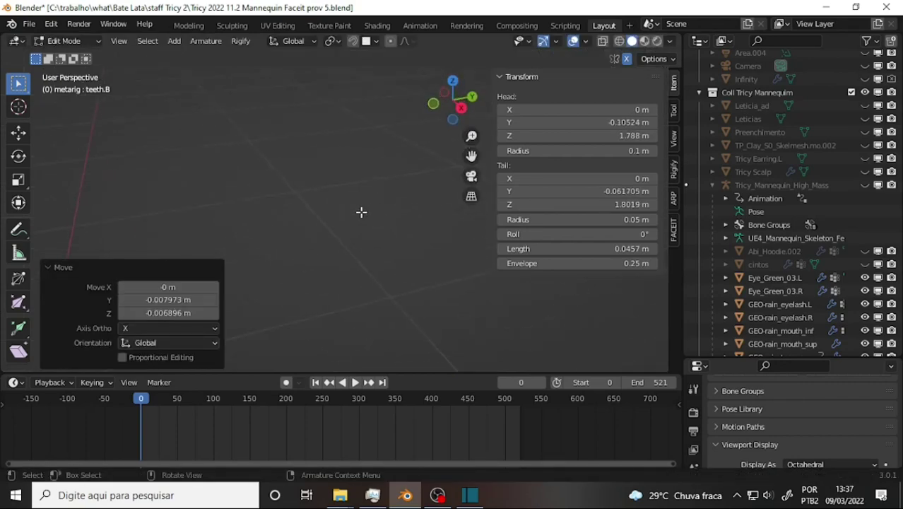
{"action": "scroll", "coordinate": [378, 217], "scroll_direction": "down", "scroll_amount": 3}
{"action": "scroll", "coordinate": [377, 217], "scroll_direction": "up", "scroll_amount": 5}
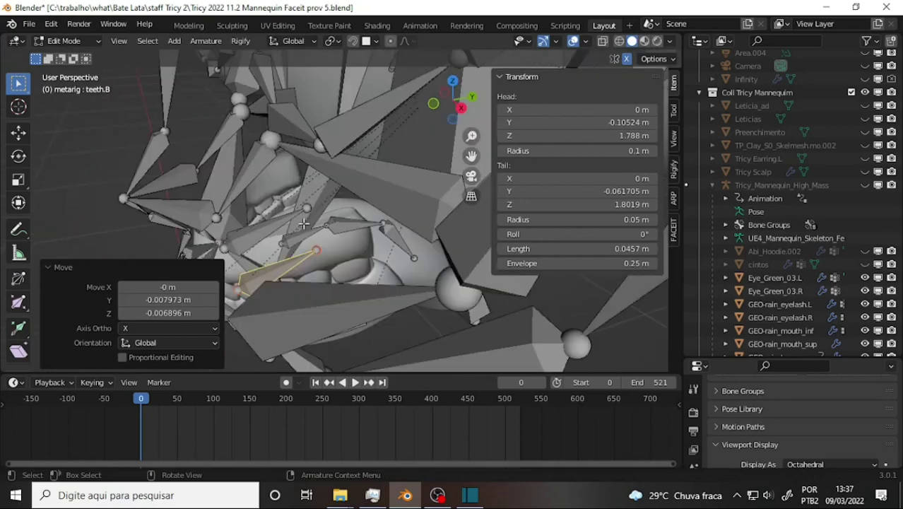
{"action": "mouse_move", "coordinate": [302, 223]}
{"action": "middle_mouse_down"}
{"action": "mouse_move", "coordinate": [525, 180]}
{"action": "mouse_move", "coordinate": [293, 151]}
{"action": "mouse_move", "coordinate": [278, 182]}
{"action": "mouse_move", "coordinate": [260, 178]}
{"action": "middle_mouse_up"}
{"action": "scroll", "coordinate": [353, 185], "scroll_direction": "down", "scroll_amount": 5}
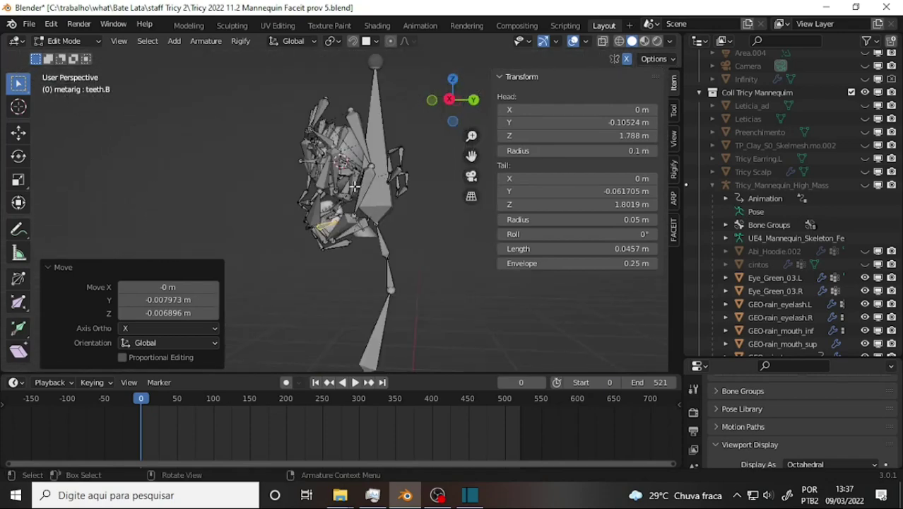
{"action": "scroll", "coordinate": [354, 186], "scroll_direction": "up", "scroll_amount": 5}
Step: Select the tongue, tongue.001 and tongue.002 bones and turn on X-ray in Right Orthographic
{"action": "left_click", "coordinate": [304, 239]}
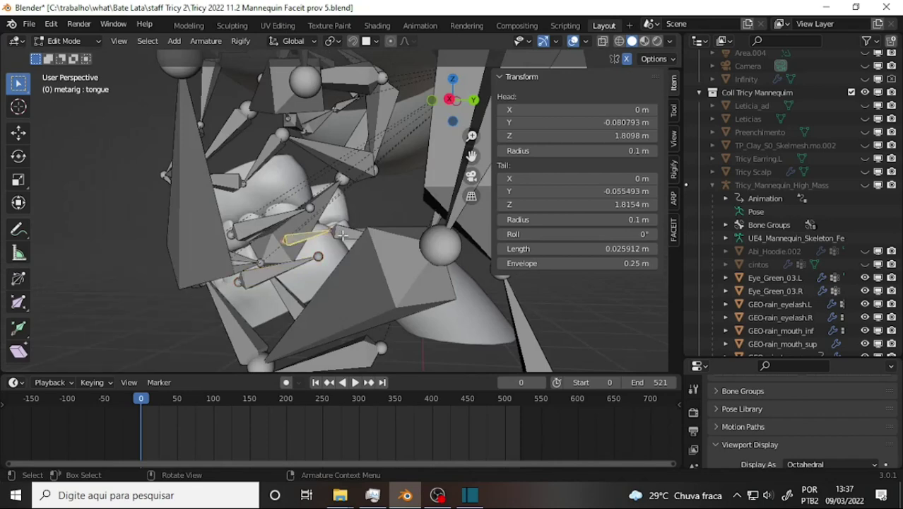
{"action": "left_click", "coordinate": [311, 236]}
{"action": "mouse_move", "coordinate": [379, 196]}
{"action": "middle_mouse_down"}
{"action": "mouse_move", "coordinate": [380, 227]}
{"action": "mouse_move", "coordinate": [397, 260]}
{"action": "middle_mouse_up"}
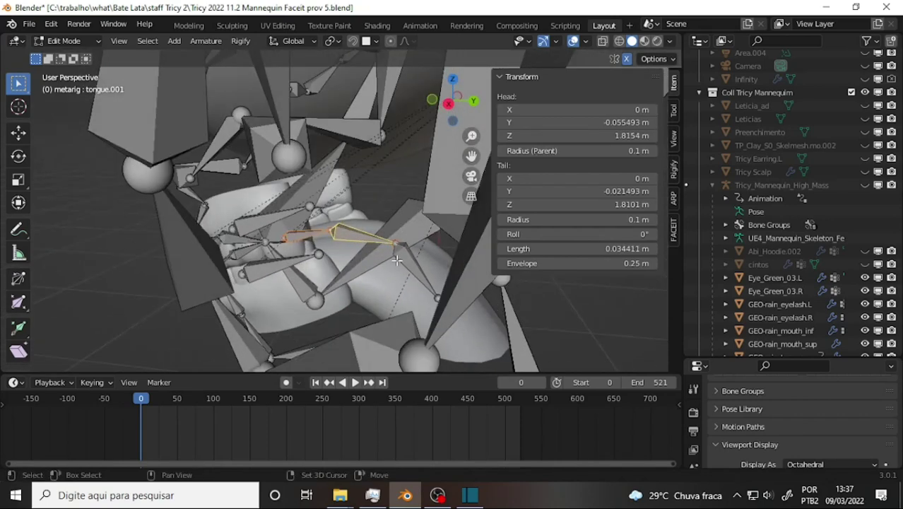
{"action": "left_click", "coordinate": [411, 265], "text": "shift"}
{"action": "key", "text": "KP_3"}
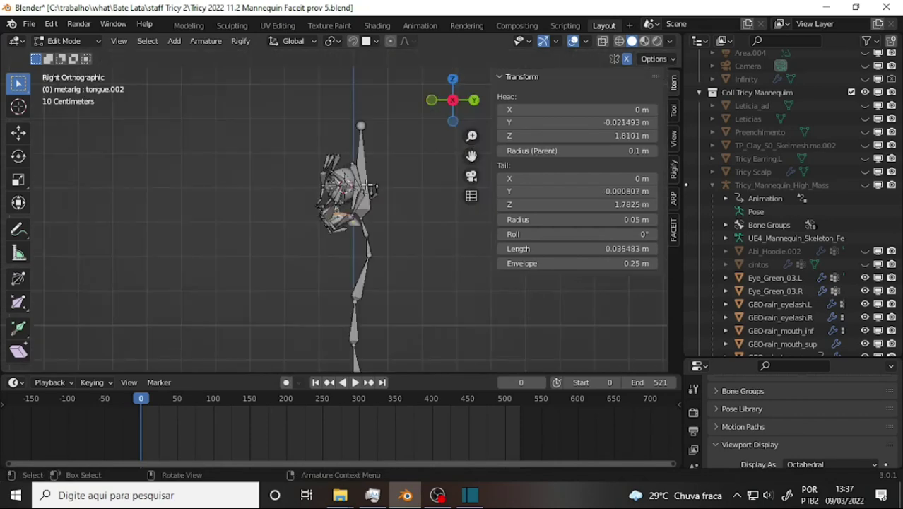
{"action": "scroll", "coordinate": [365, 186], "scroll_direction": "up", "scroll_amount": 2}
{"action": "scroll", "coordinate": [365, 185], "scroll_direction": "up", "scroll_amount": 2}
{"action": "left_click", "coordinate": [602, 41]}
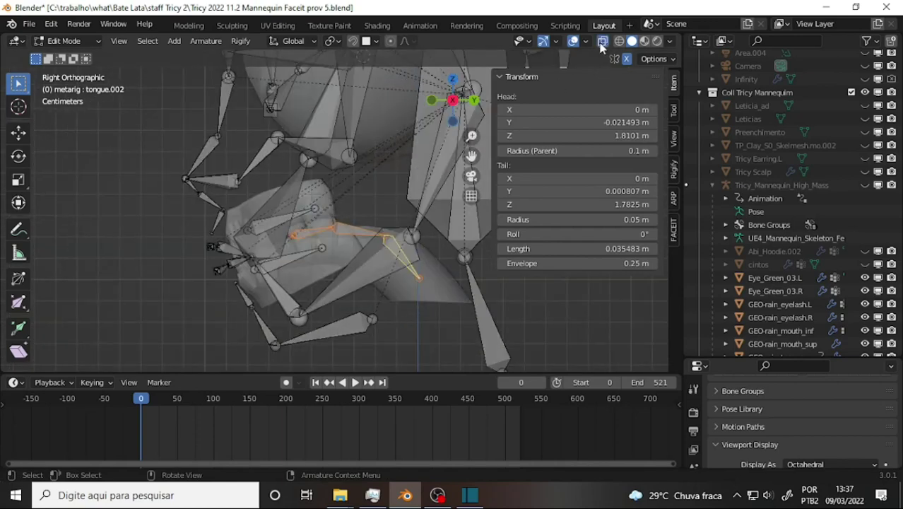
{"action": "middle_click_drag", "start_coordinate": [398, 182], "coordinate": [360, 150]}
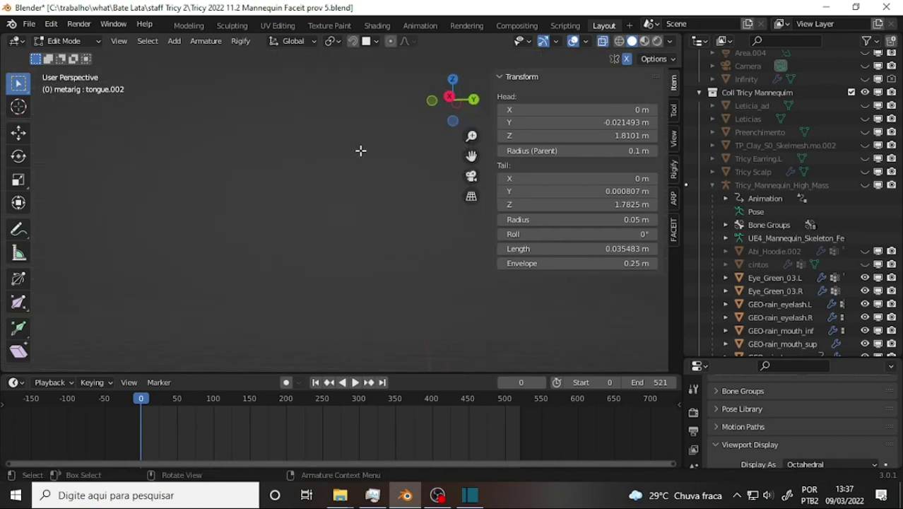
{"action": "key", "text": "KP_3"}
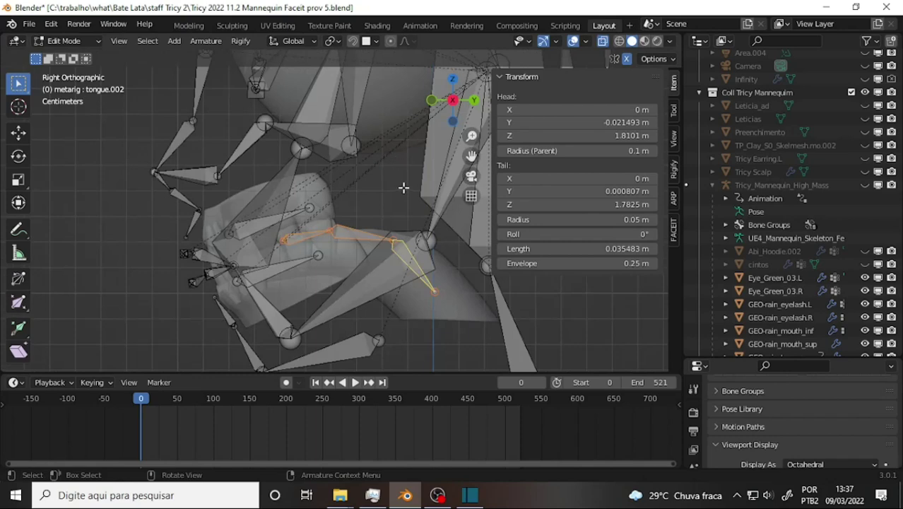
Step: Hide the GEO-rain_mouth_sup and GEO-rain_mouth_inf teeth meshes, then put the metarig back in Edit Mode
{"action": "left_click", "coordinate": [67, 40]}
{"action": "left_click", "coordinate": [67, 54]}
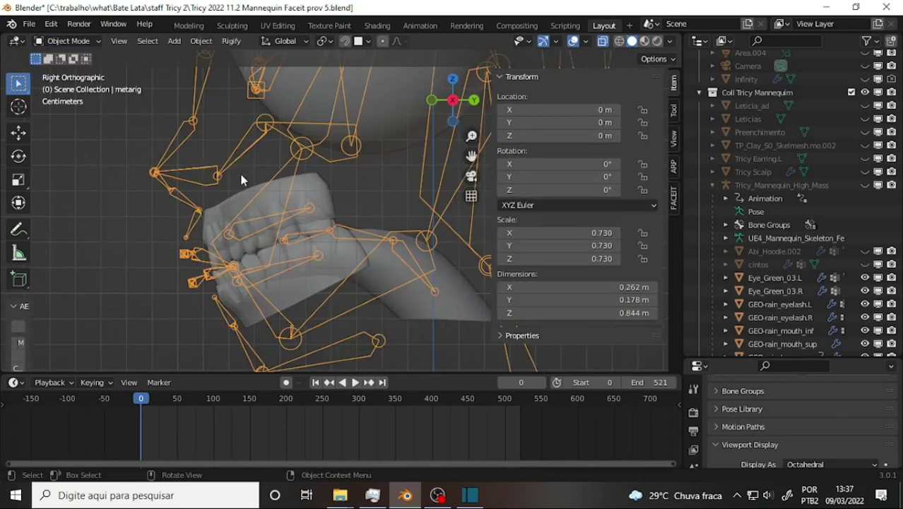
{"action": "left_click", "coordinate": [317, 266]}
{"action": "left_click", "coordinate": [325, 275], "text": "shift"}
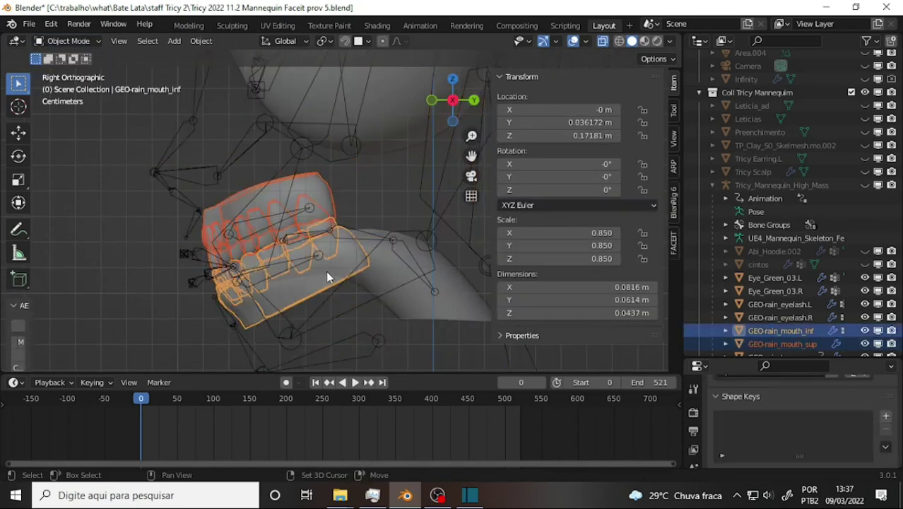
{"action": "key", "text": "h"}
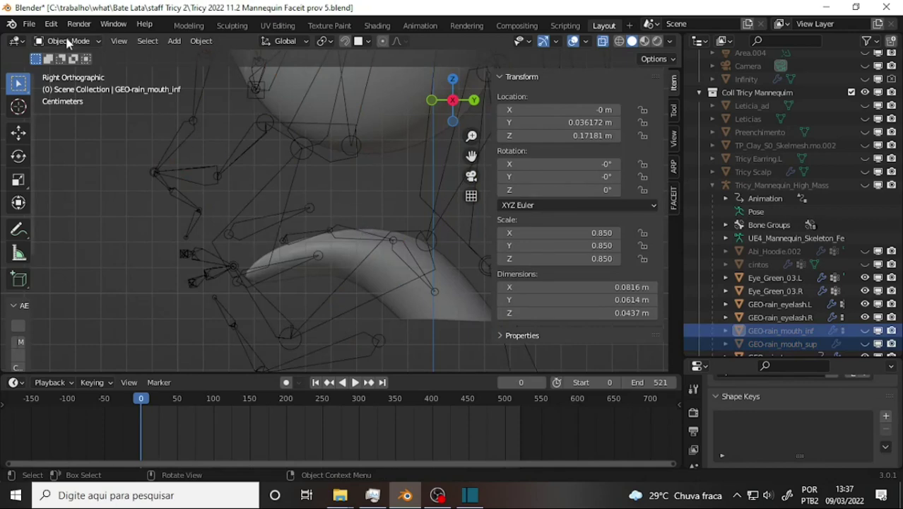
{"action": "left_click", "coordinate": [256, 218]}
{"action": "left_click", "coordinate": [64, 39]}
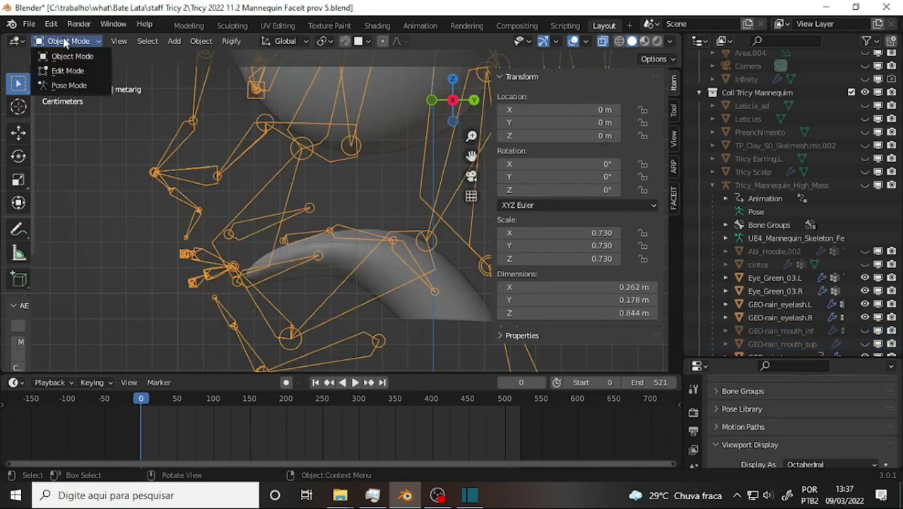
{"action": "left_click", "coordinate": [68, 71]}
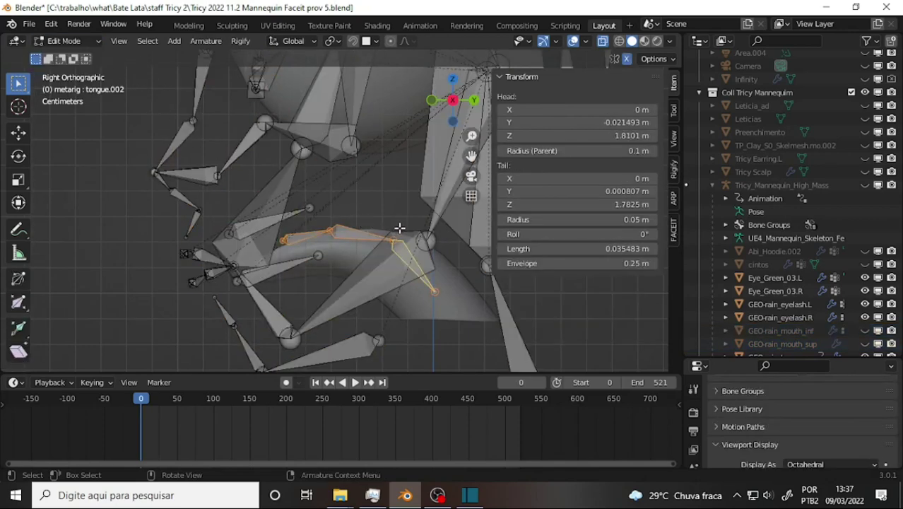
Step: Move the tongue bones, then reposition the tongue bone's head joint alone
{"action": "key", "text": "g"}
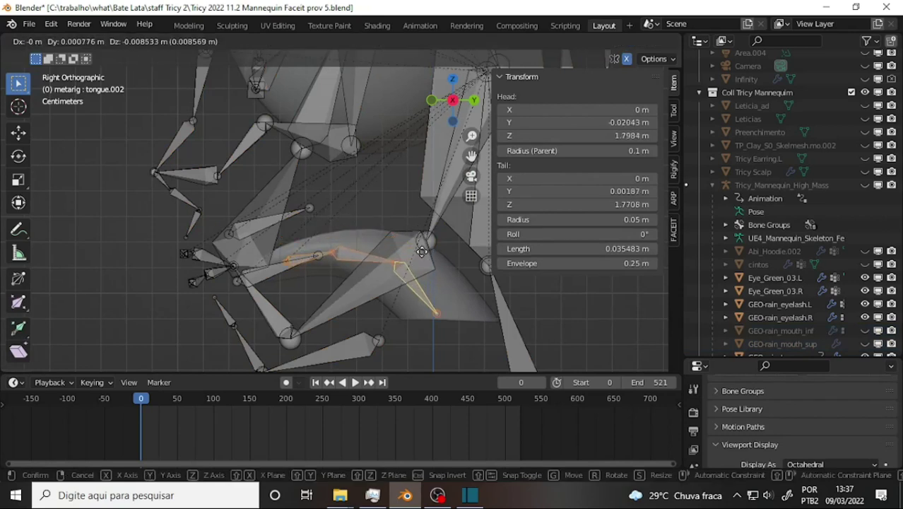
{"action": "left_click", "coordinate": [422, 251]}
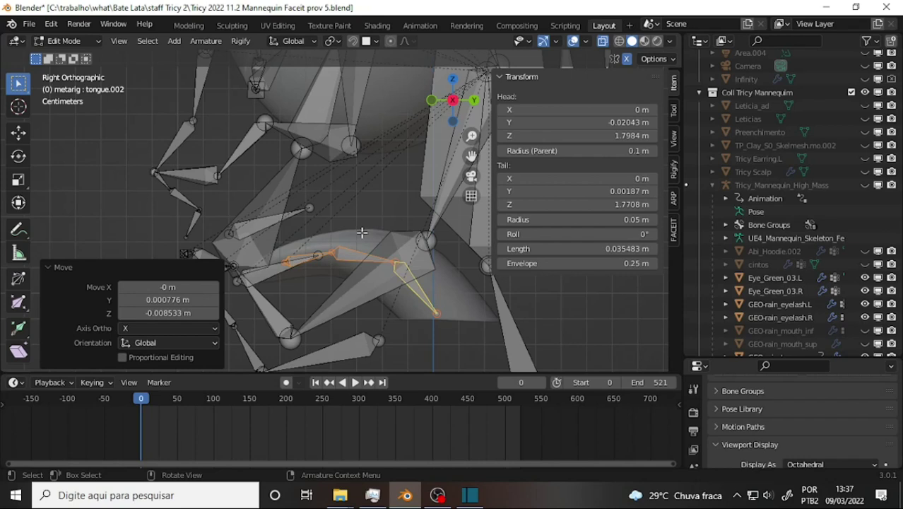
{"action": "left_click", "coordinate": [310, 253]}
{"action": "left_click", "coordinate": [295, 254]}
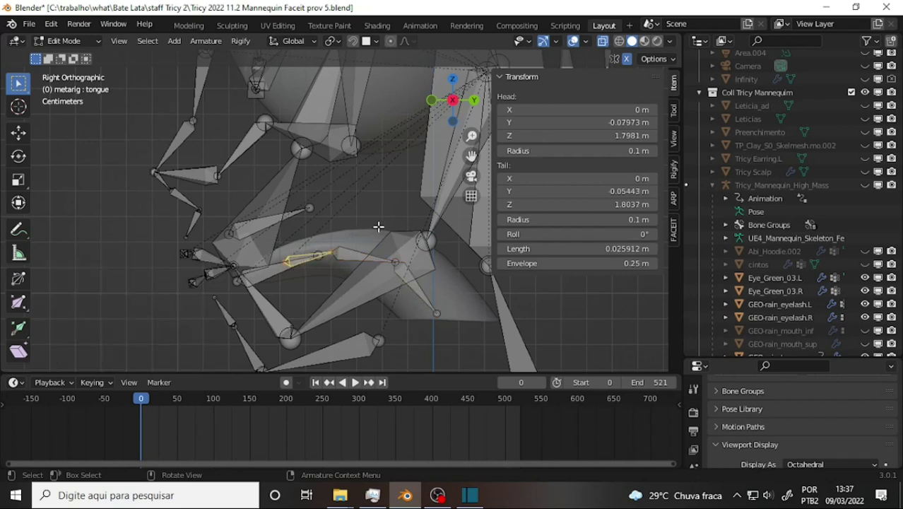
{"action": "left_click", "coordinate": [303, 258]}
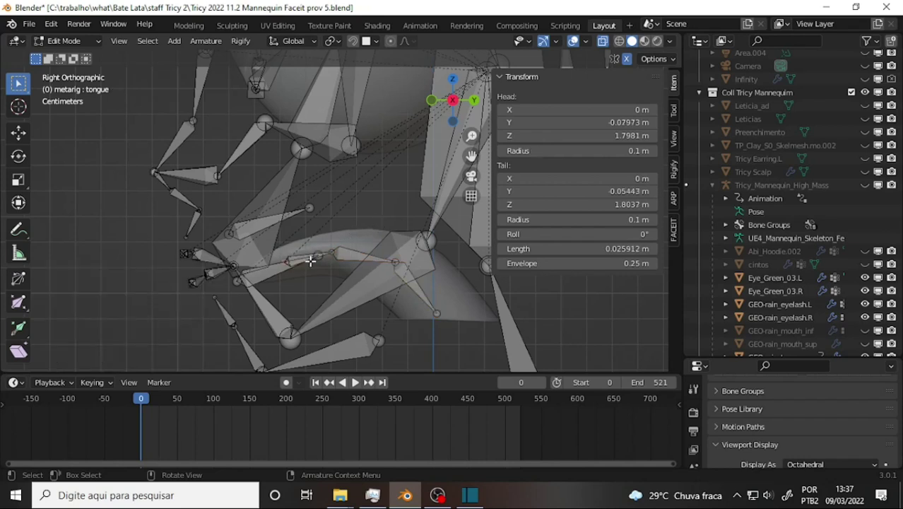
{"action": "key", "text": "g"}
{"action": "left_click", "coordinate": [356, 245]}
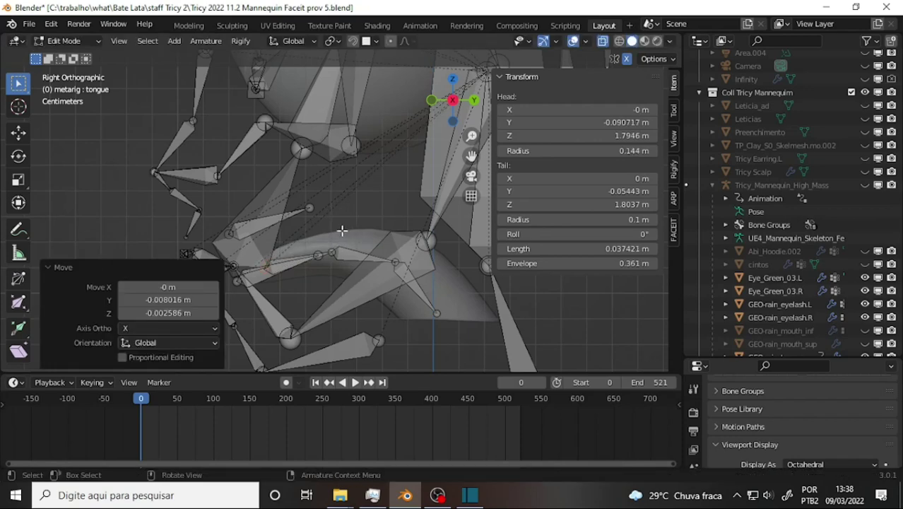
Step: Move the tongue bone's tail to Y -0.056078 m, Z 1.8075 m, giving a 0.036946 m length
{"action": "middle_click_drag", "start_coordinate": [342, 231], "coordinate": [340, 236]}
{"action": "scroll", "coordinate": [356, 227], "scroll_direction": "down", "scroll_amount": 3}
{"action": "scroll", "coordinate": [355, 226], "scroll_direction": "down", "scroll_amount": 2}
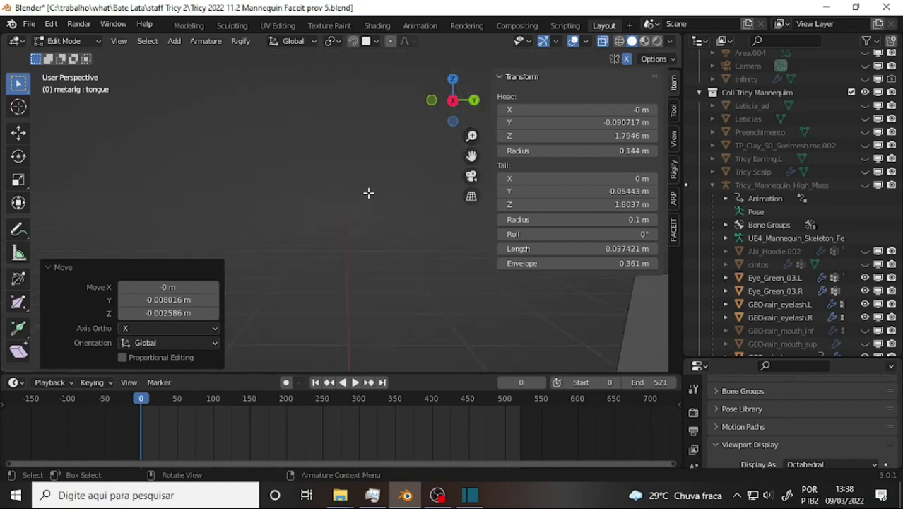
{"action": "mouse_move", "coordinate": [368, 192]}
{"action": "middle_mouse_down"}
{"action": "mouse_move", "coordinate": [378, 245]}
{"action": "mouse_move", "coordinate": [379, 199]}
{"action": "middle_mouse_up"}
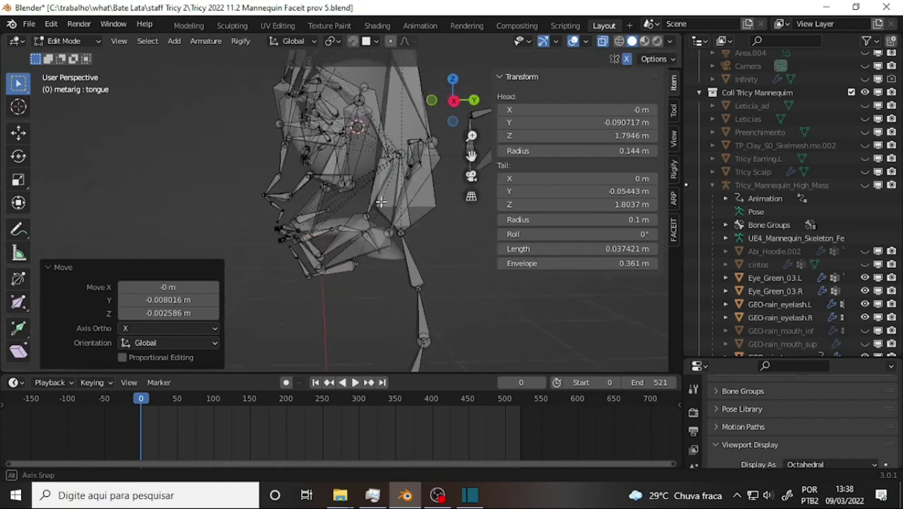
{"action": "left_click_drag", "start_coordinate": [471, 135], "coordinate": [311, 242]}
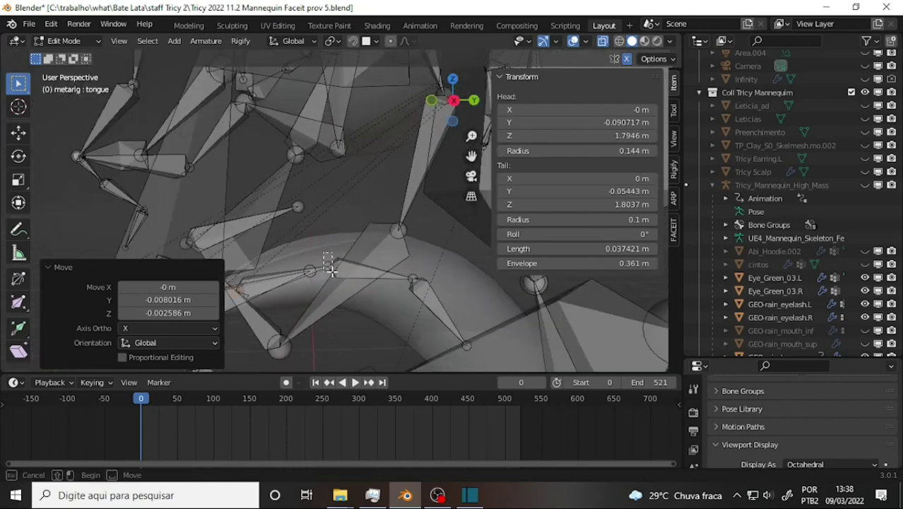
{"action": "left_click", "coordinate": [328, 259]}
{"action": "key", "text": "KP_3"}
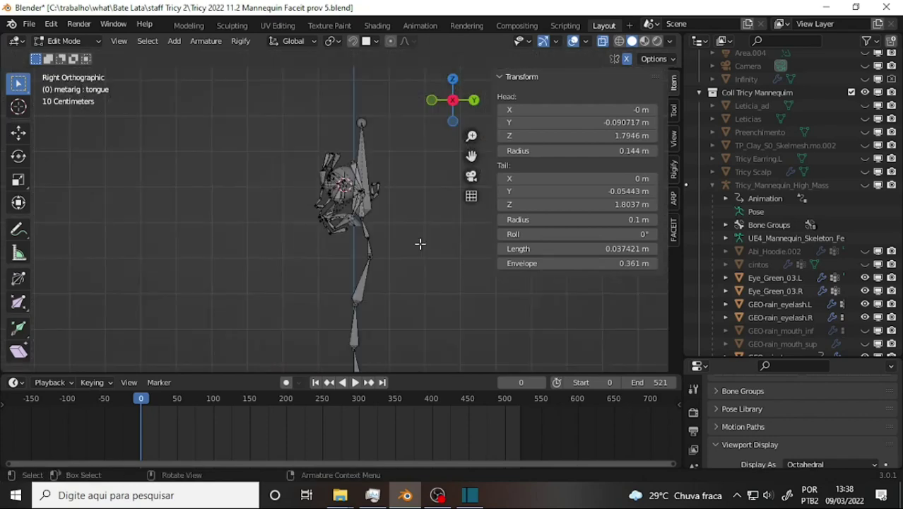
{"action": "scroll", "coordinate": [370, 243], "scroll_direction": "up", "scroll_amount": 5}
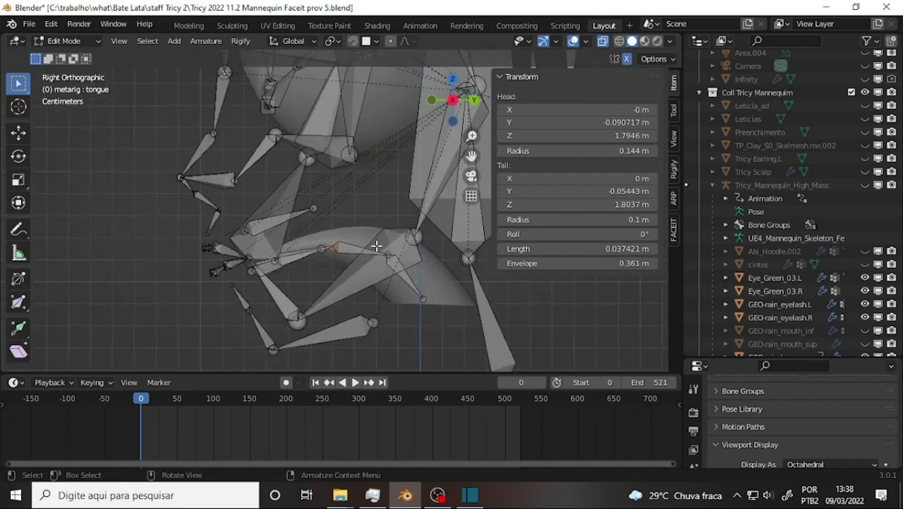
{"action": "key", "text": "g"}
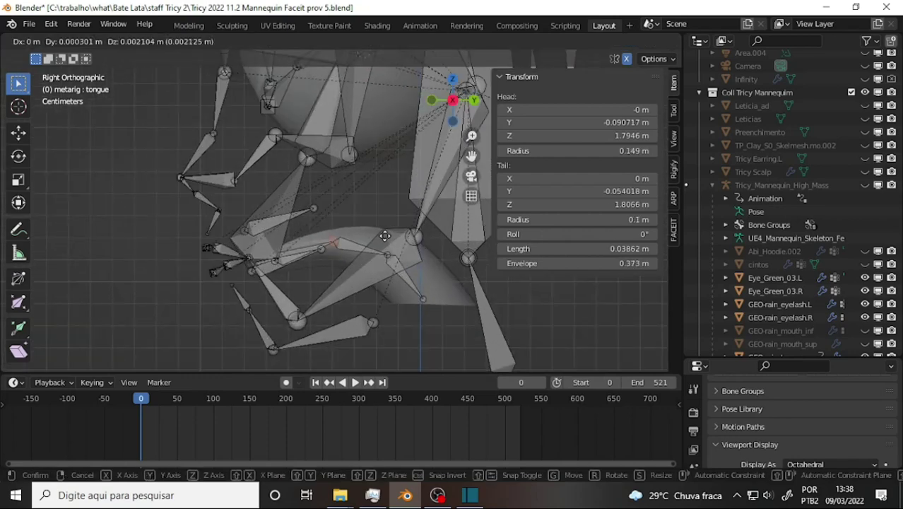
{"action": "left_click", "coordinate": [382, 234]}
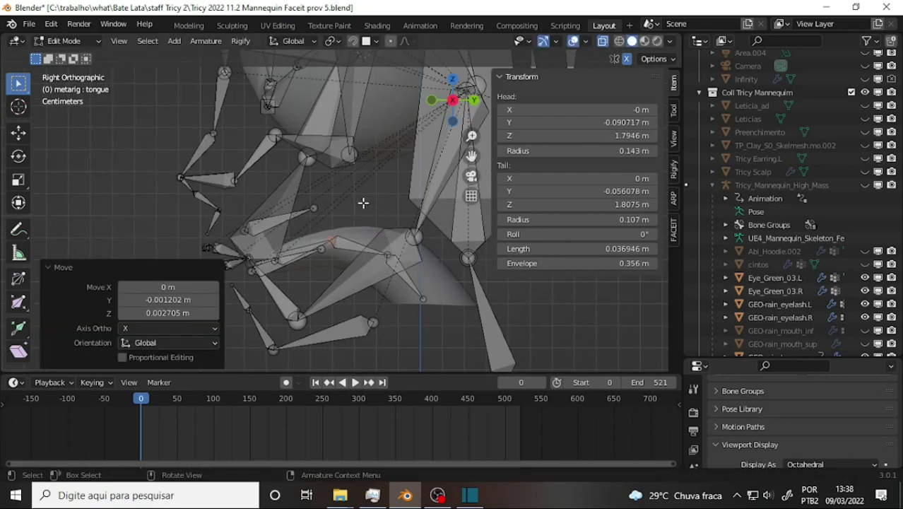
{"action": "scroll", "coordinate": [353, 203], "scroll_direction": "down", "scroll_amount": 2}
{"action": "scroll", "coordinate": [320, 193], "scroll_direction": "down", "scroll_amount": 2}
{"action": "middle_click_drag", "start_coordinate": [313, 190], "coordinate": [371, 198]}
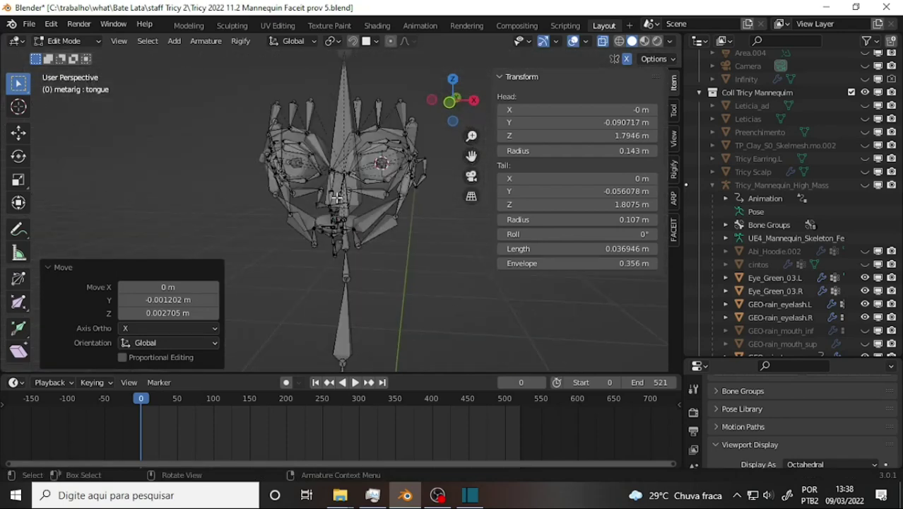
Step: Turn off X-Ray so the face rig shows against the eyes, teeth and mouth from the front
{"action": "left_click", "coordinate": [602, 41]}
{"action": "mouse_move", "coordinate": [358, 132]}
{"action": "middle_mouse_down"}
{"action": "mouse_move", "coordinate": [580, 116]}
{"action": "mouse_move", "coordinate": [351, 134]}
{"action": "middle_mouse_up"}
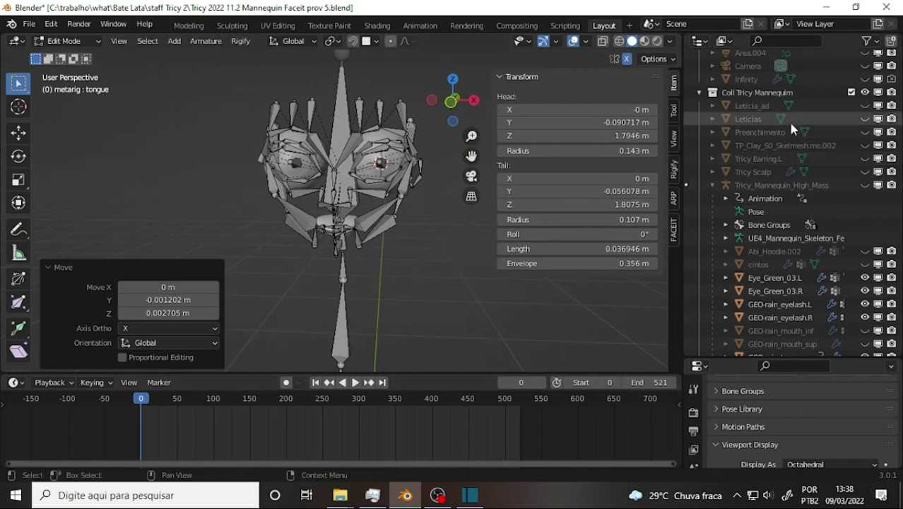
{"action": "scroll", "coordinate": [835, 161], "scroll_direction": "down", "scroll_amount": 5}
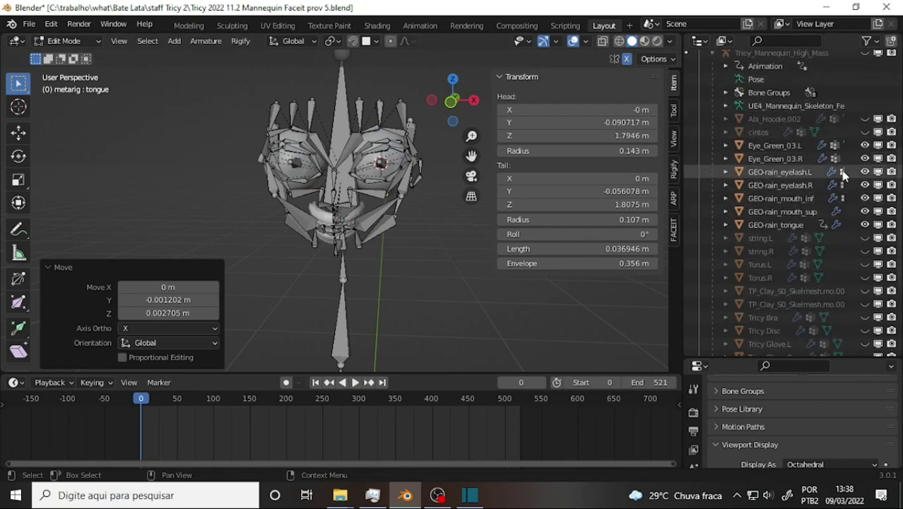
{"action": "scroll", "coordinate": [844, 188], "scroll_direction": "down", "scroll_amount": 5}
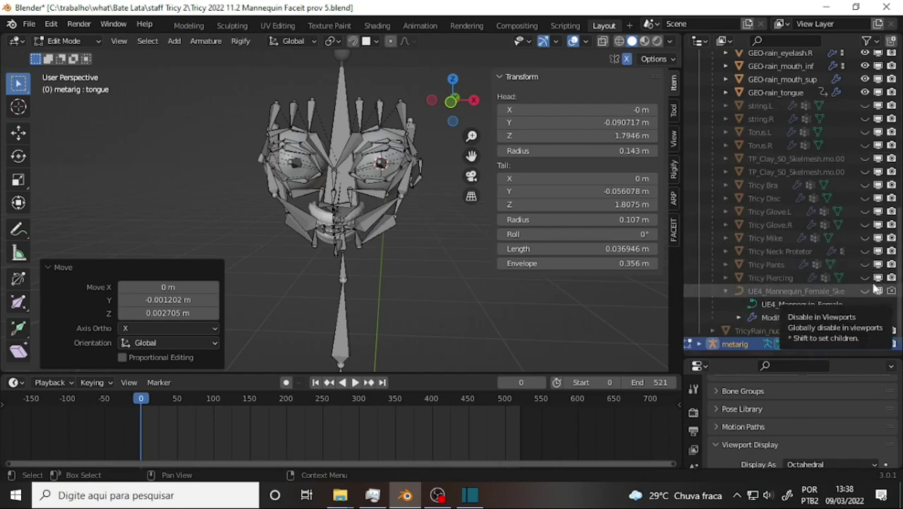
{"action": "scroll", "coordinate": [860, 204], "scroll_direction": "up", "scroll_amount": 4}
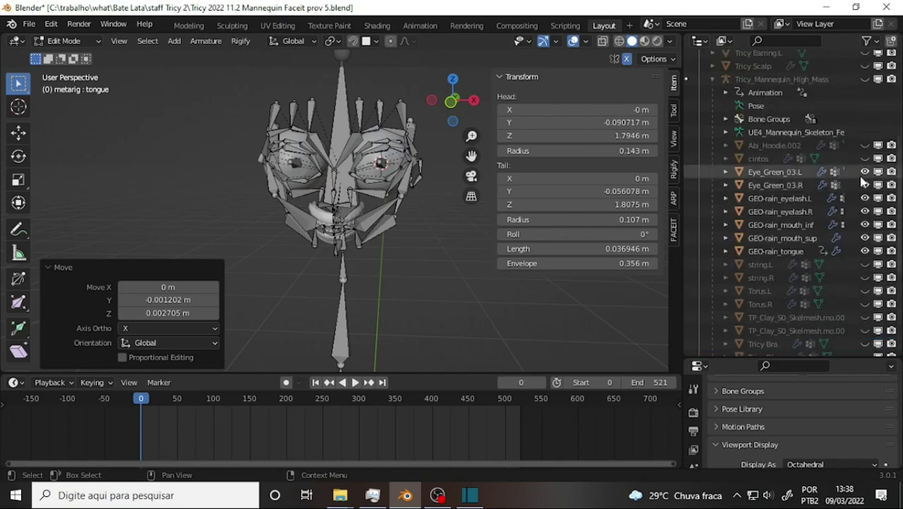
{"action": "scroll", "coordinate": [862, 185], "scroll_direction": "down", "scroll_amount": 4}
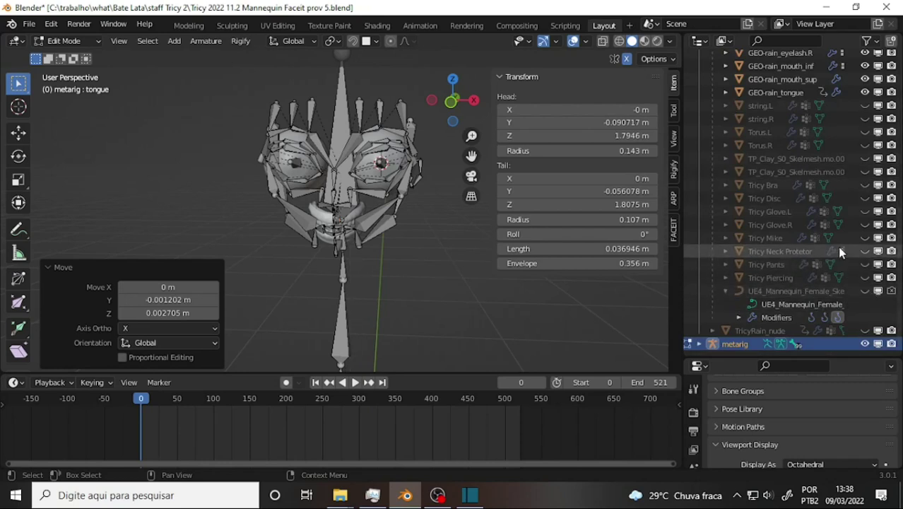
{"action": "scroll", "coordinate": [851, 236], "scroll_direction": "up", "scroll_amount": 6}
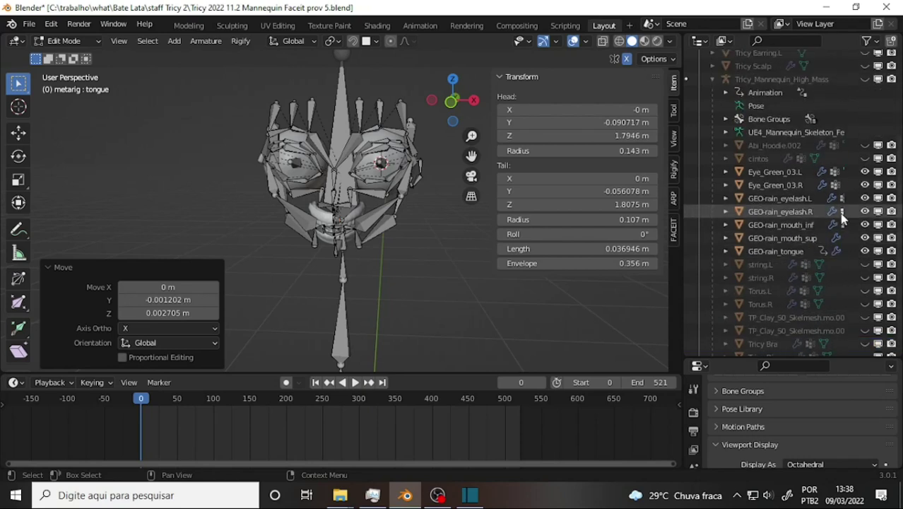
{"action": "scroll", "coordinate": [841, 212], "scroll_direction": "up", "scroll_amount": 3}
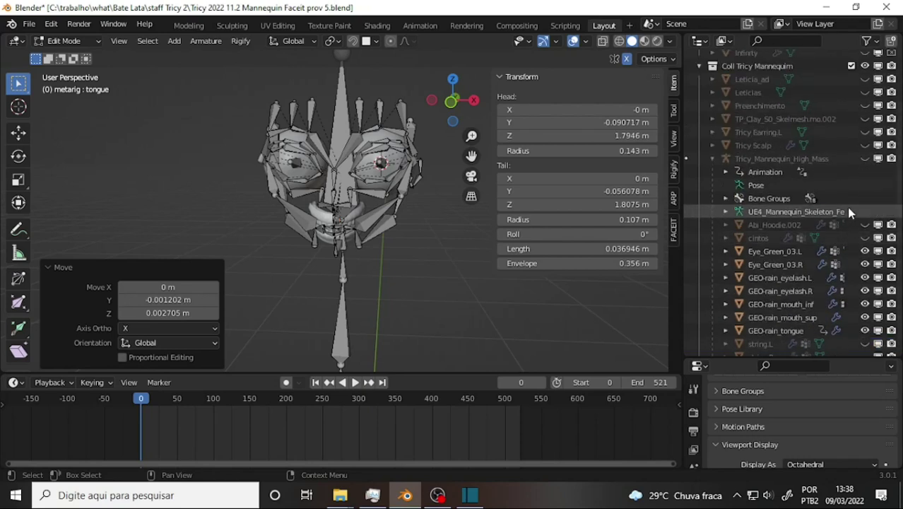
{"action": "scroll", "coordinate": [850, 212], "scroll_direction": "down", "scroll_amount": 1}
{"action": "scroll", "coordinate": [850, 212], "scroll_direction": "down", "scroll_amount": 3}
{"action": "scroll", "coordinate": [846, 208], "scroll_direction": "down", "scroll_amount": 2}
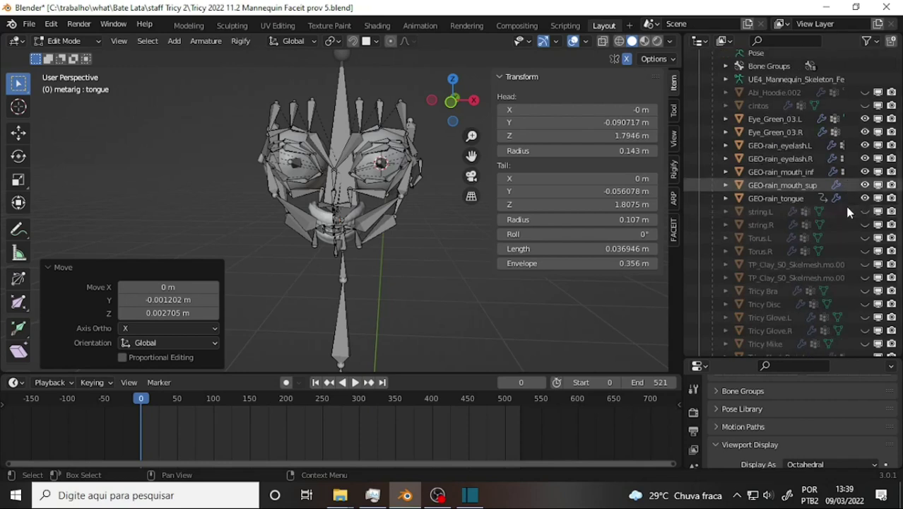
{"action": "scroll", "coordinate": [847, 208], "scroll_direction": "down", "scroll_amount": 1}
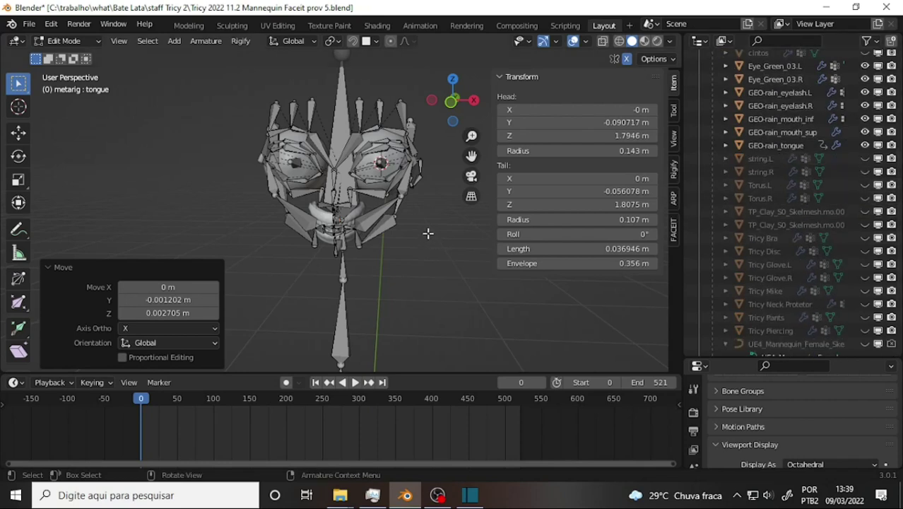
Step: Toggle local view and reveal the metarig entry in the Outliner
{"action": "key", "text": "KP_Divide"}
{"action": "key", "text": "KP_Divide"}
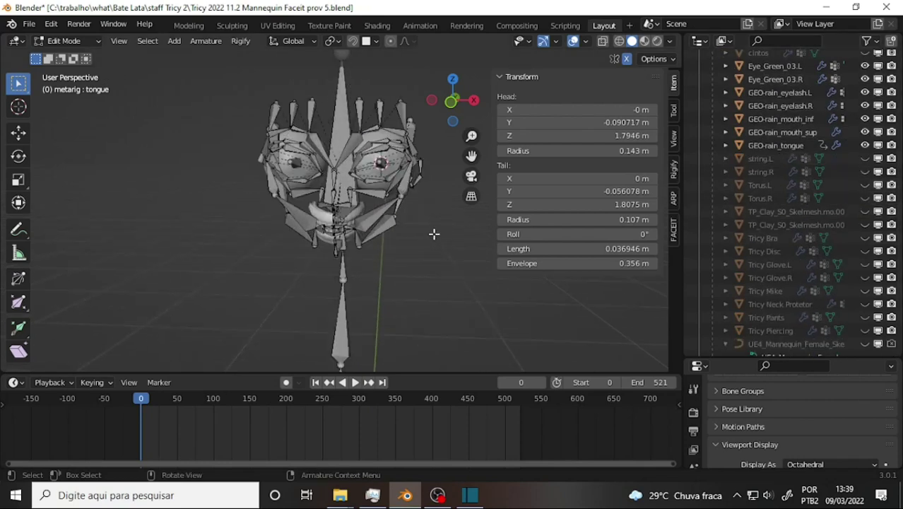
{"action": "key", "text": "KP_Decimal"}
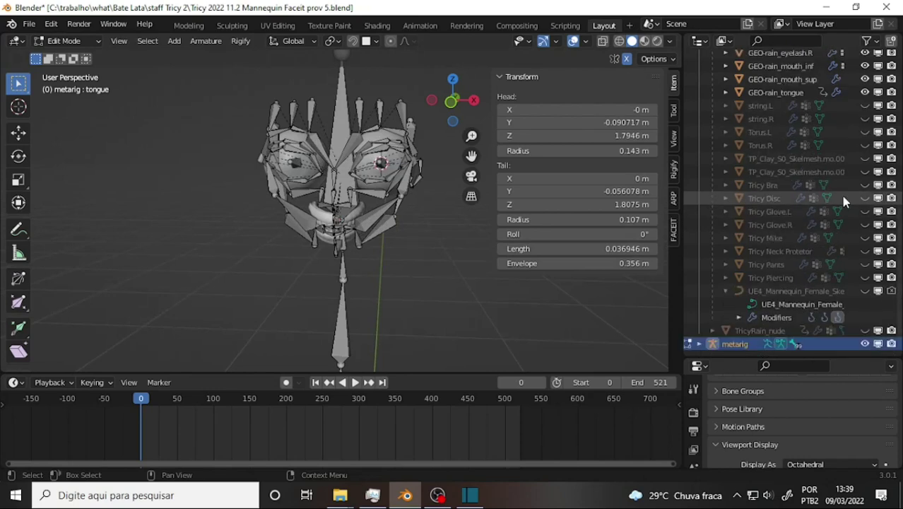
{"action": "scroll", "coordinate": [858, 213], "scroll_direction": "up", "scroll_amount": 2}
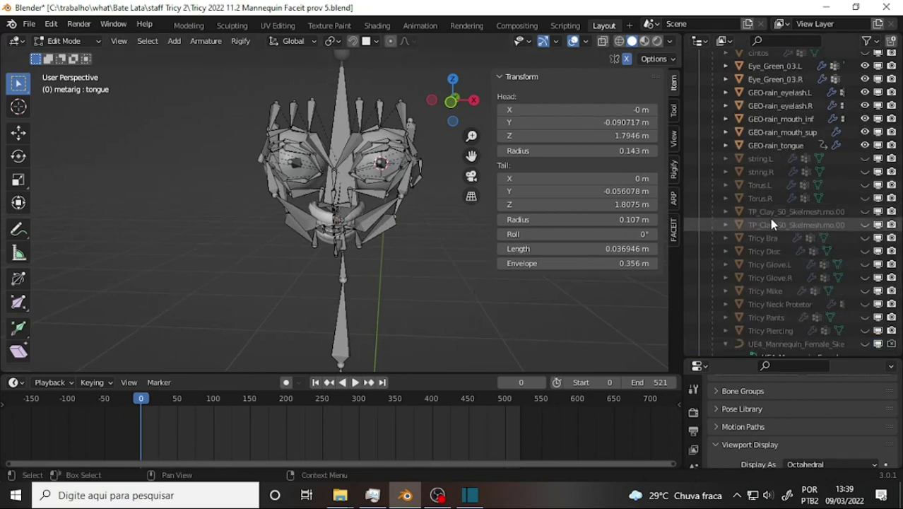
{"action": "scroll", "coordinate": [770, 224], "scroll_direction": "up", "scroll_amount": 2}
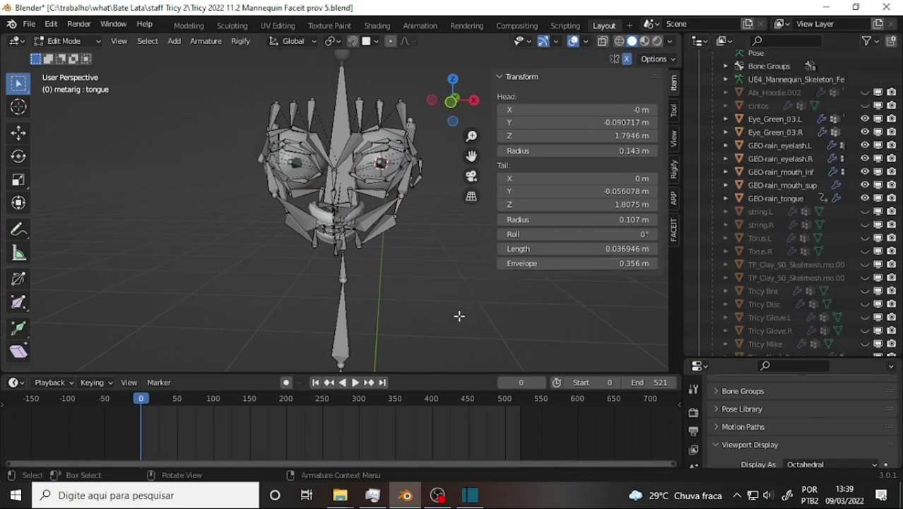
{"action": "left_click", "coordinate": [437, 495]}
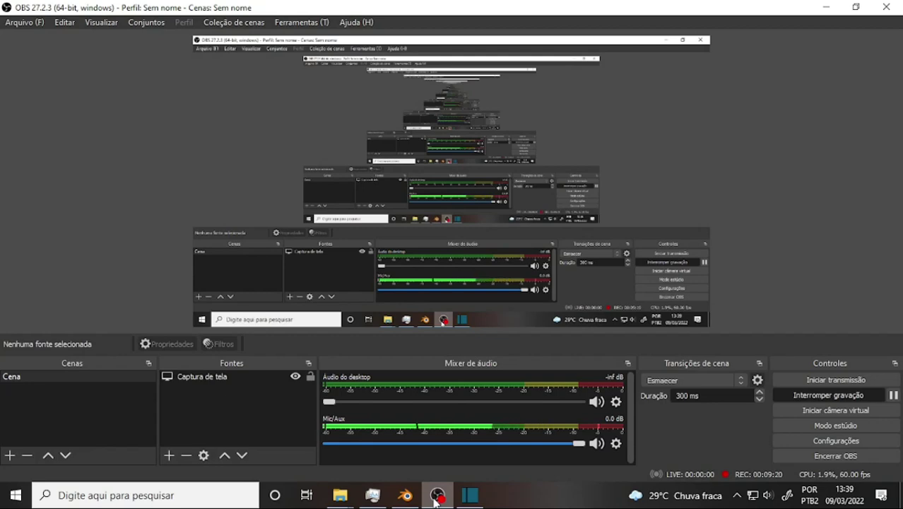
{"action": "left_click", "coordinate": [437, 497]}
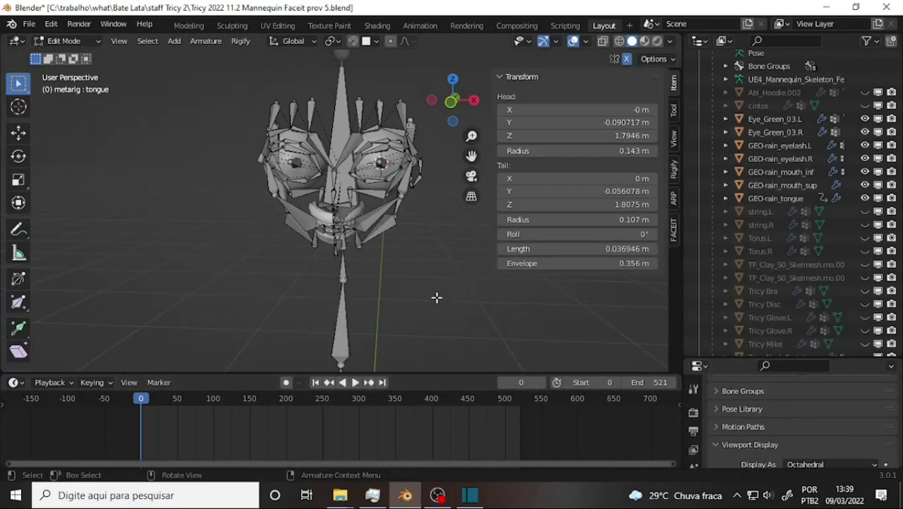